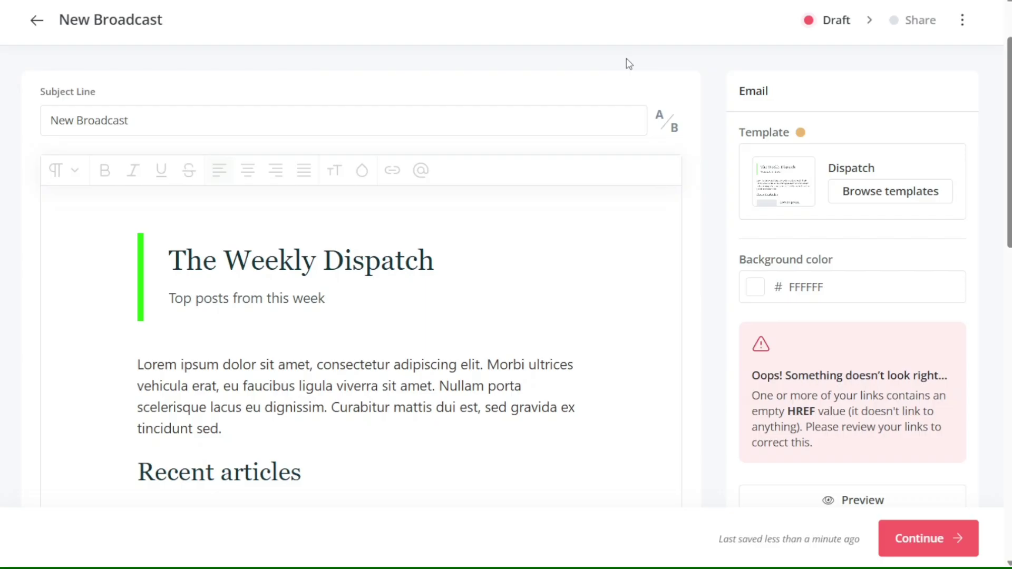
Step: Change the subject line from 'New Broadcast' to 'MyFirstBroadcast'
left_click(420, 121)
double_click(420, 121)
double_click(65, 120)
type("My")
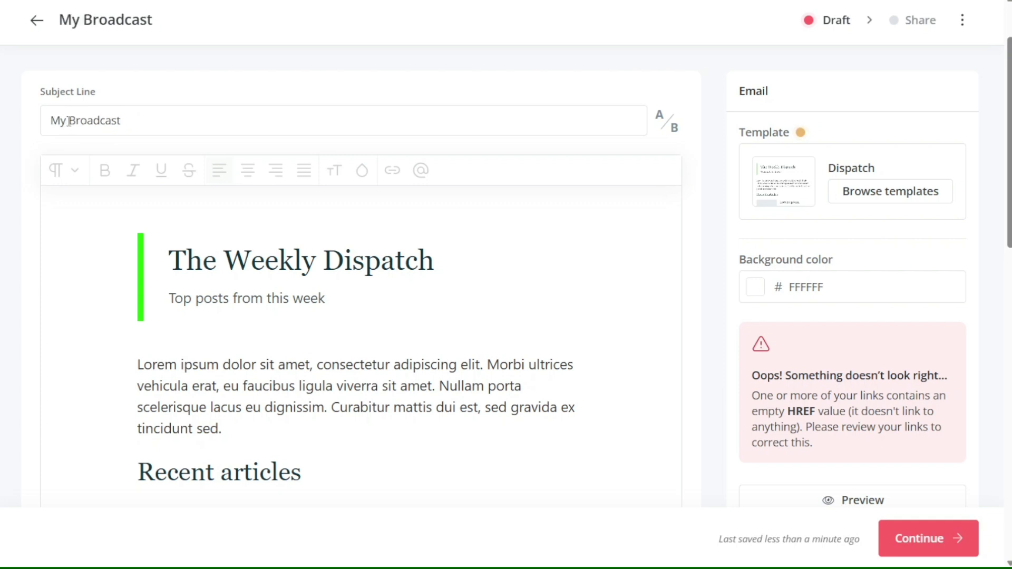
key("BackSpace")
type("First")
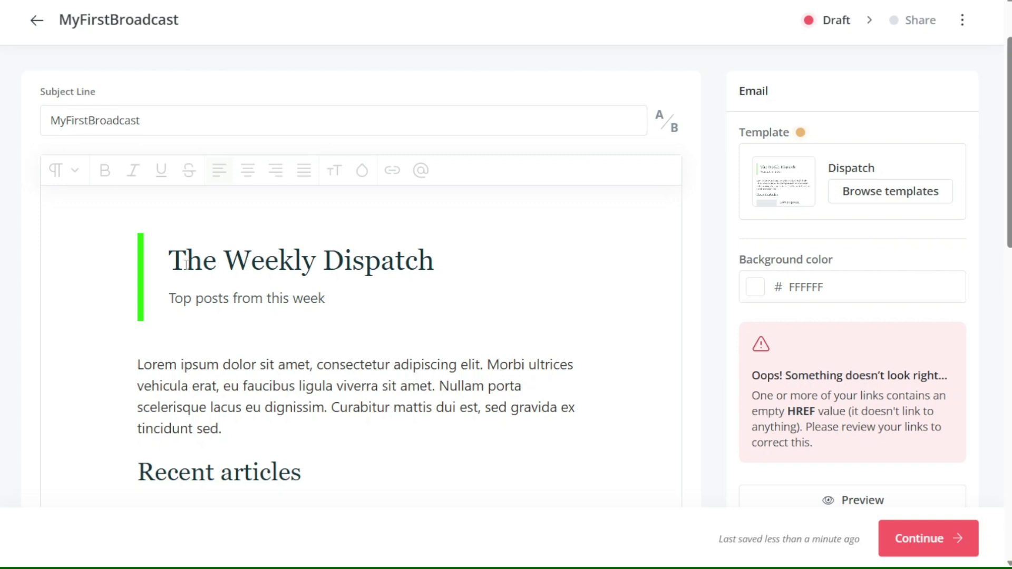
Step: Review the body paragraph's text style, then the Body background and overall Email settings
left_click(351, 402)
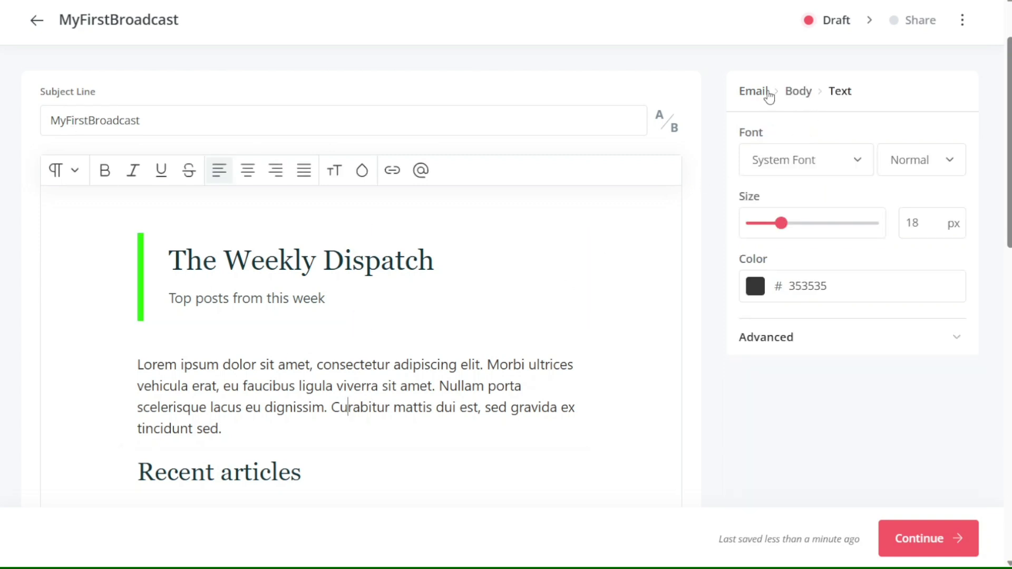
left_click(792, 93)
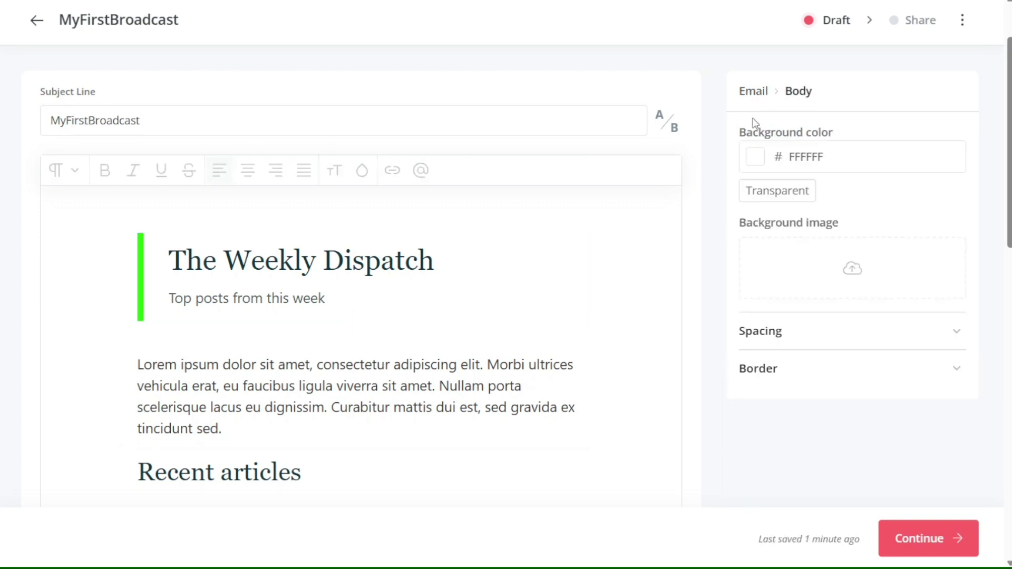
left_click(754, 92)
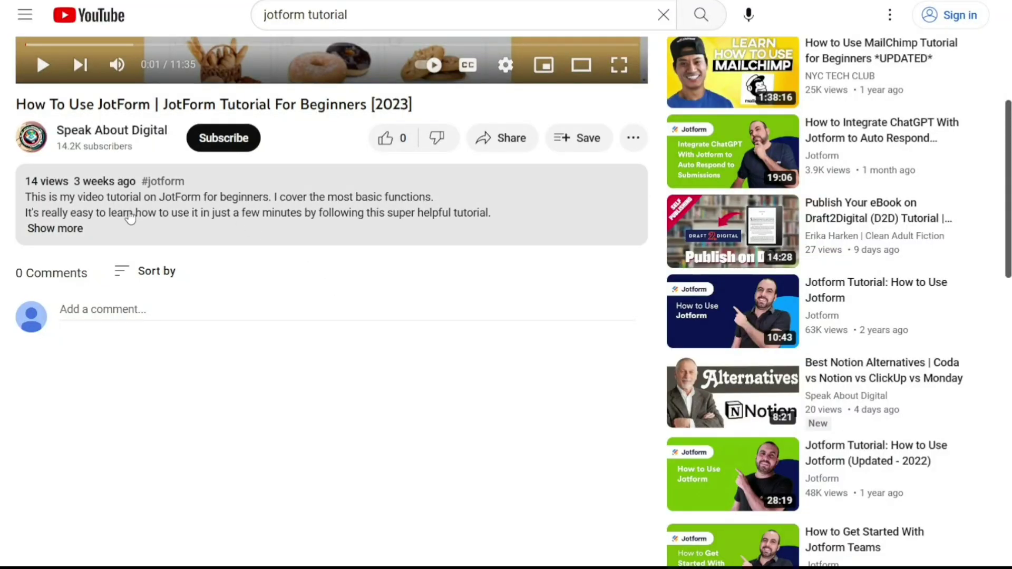
Step: Show the full description under the JotForm tutorial video, including its sign-up link
left_click(80, 229)
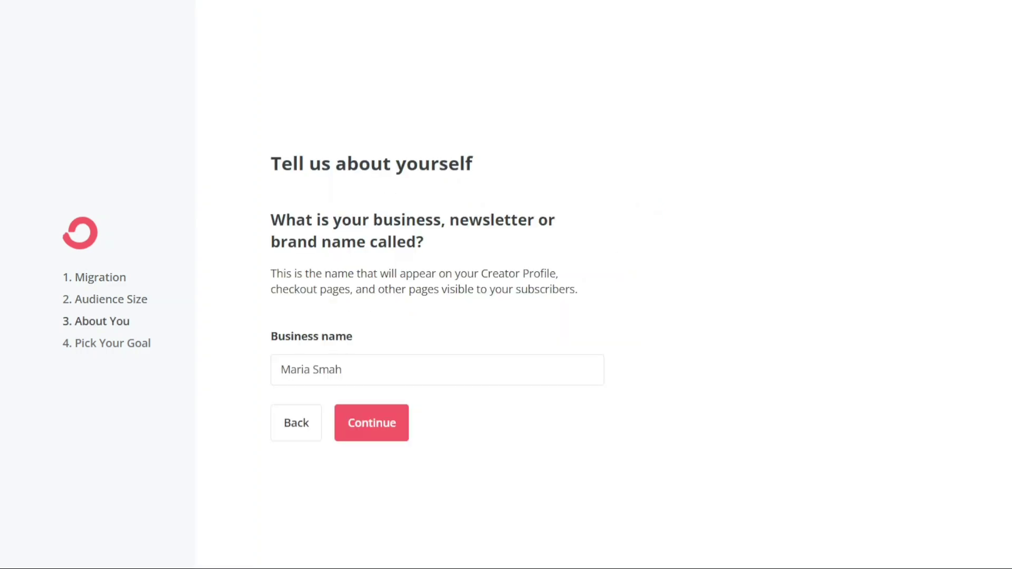
Step: Confirm the entered business name so the custom domain suggestion appears
key("Return")
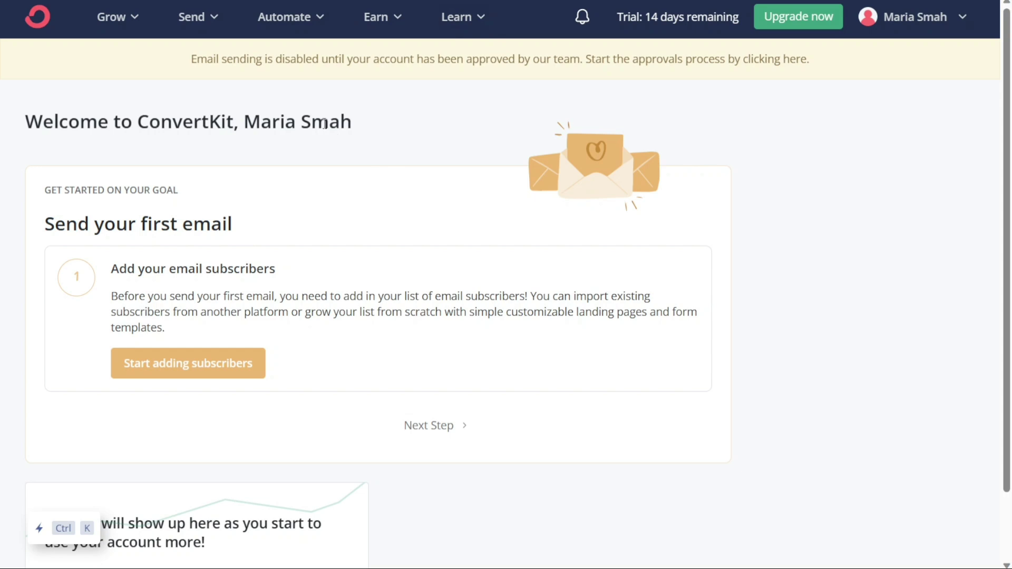
Step: Go to Grow > Subscribers and scroll through the confirmed subscribers, segments and tags sections
left_click(135, 18)
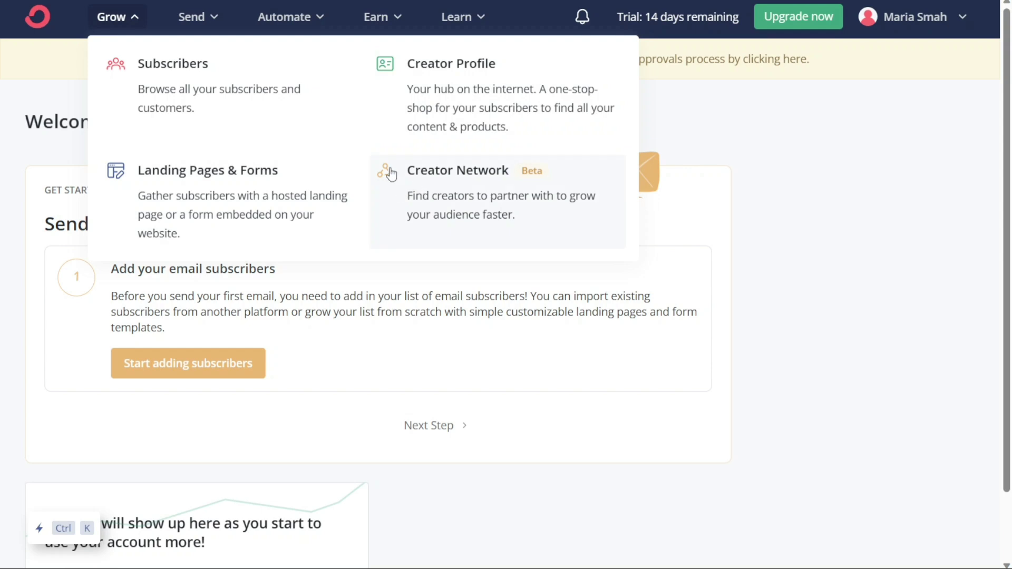
left_click(188, 82)
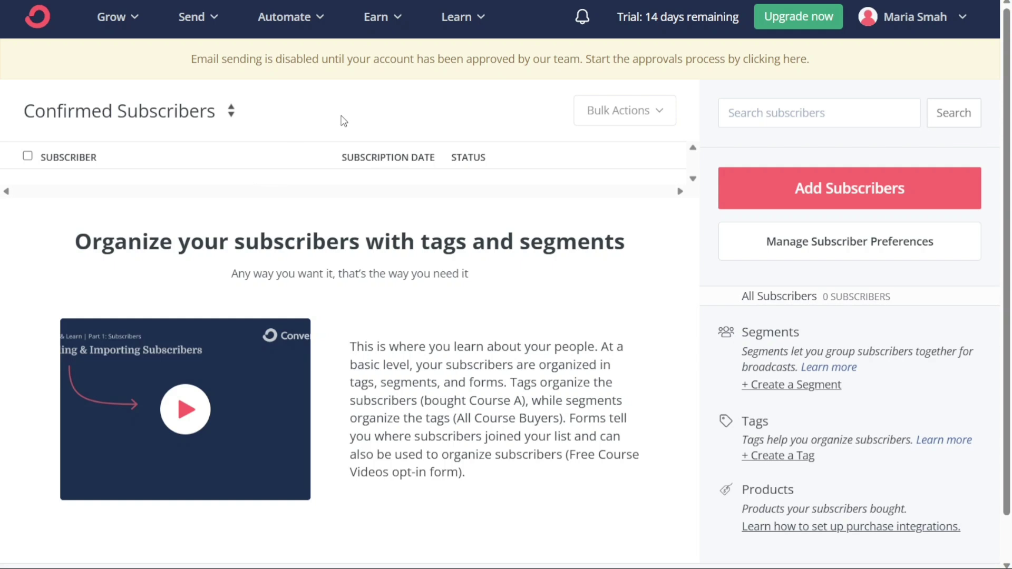
scroll(343, 121, "down", 1)
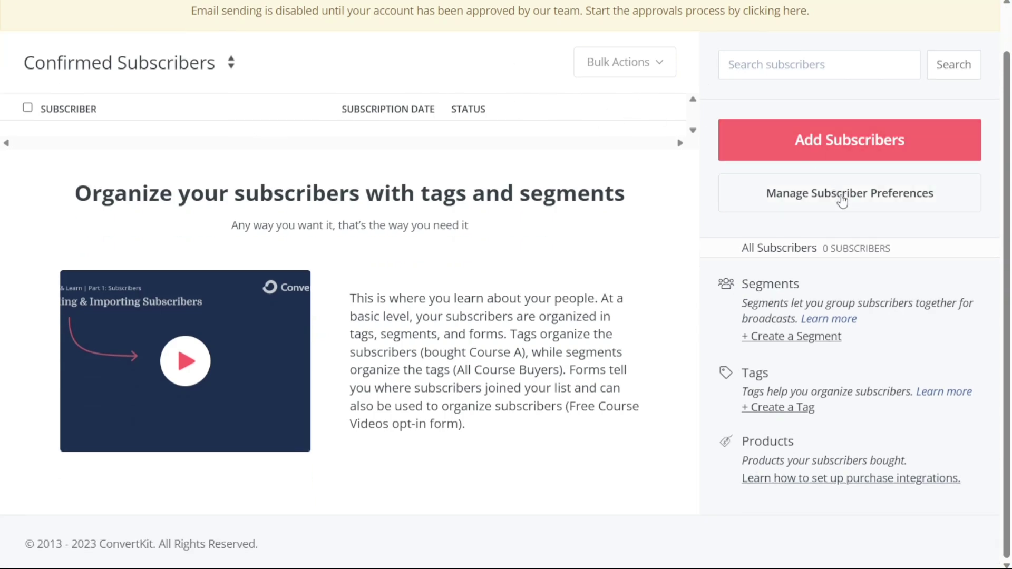
scroll(508, 73, "up", 1)
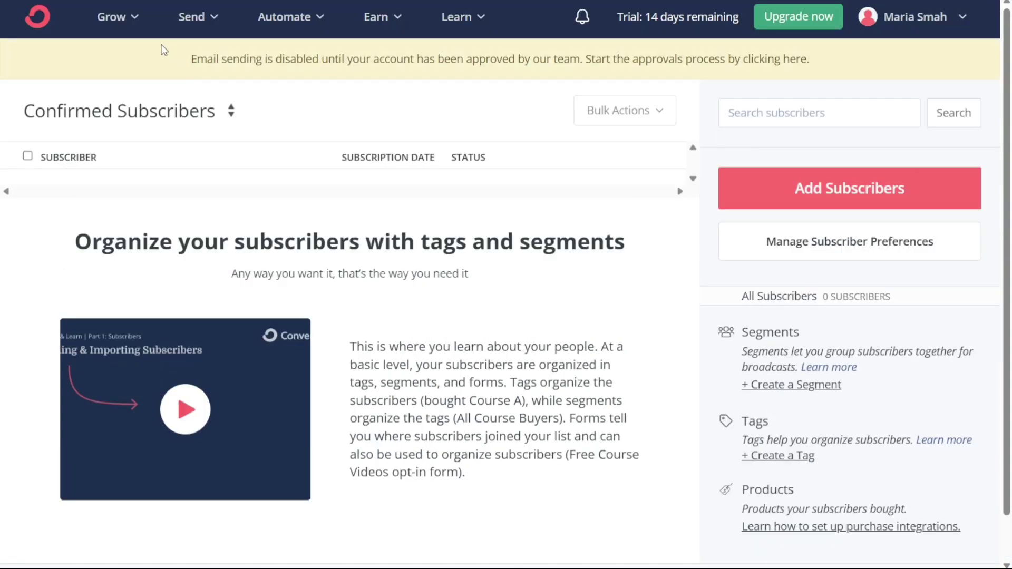
Step: Go to Grow > Creator Profile and scroll through the profile preview and style settings
left_click(140, 18)
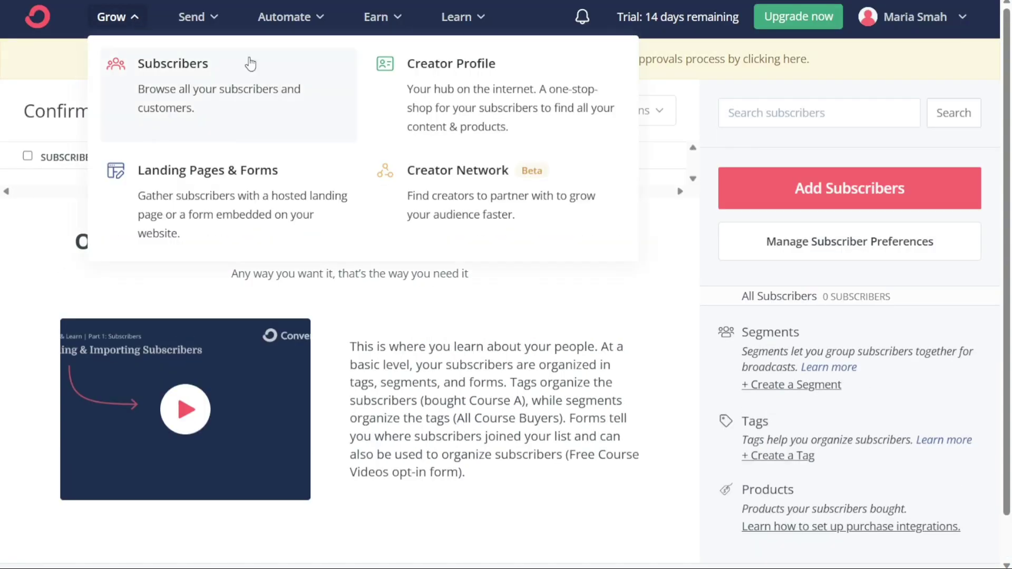
left_click(459, 86)
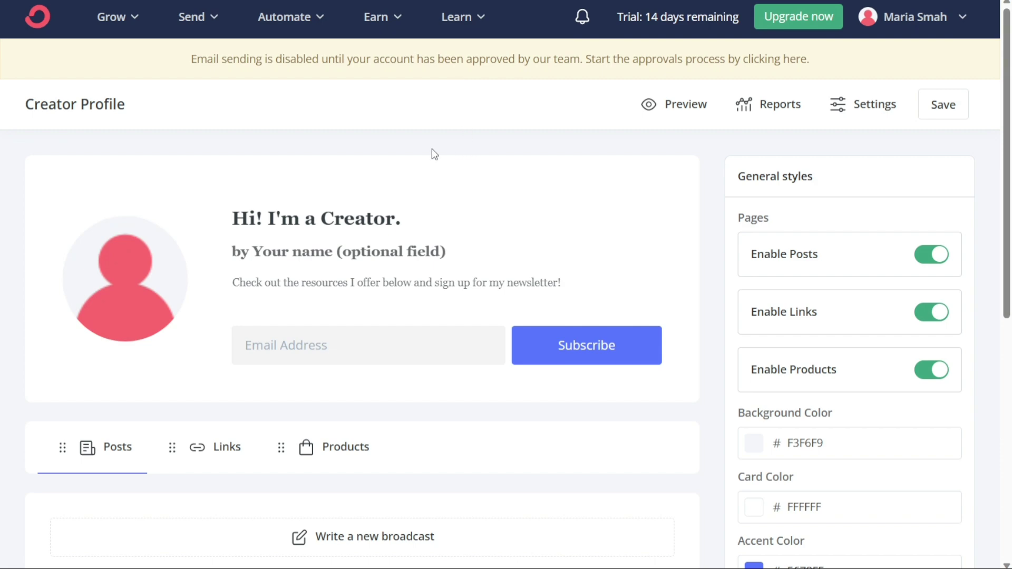
scroll(434, 154, "down", 4)
scroll(435, 154, "up", 4)
left_click(128, 22)
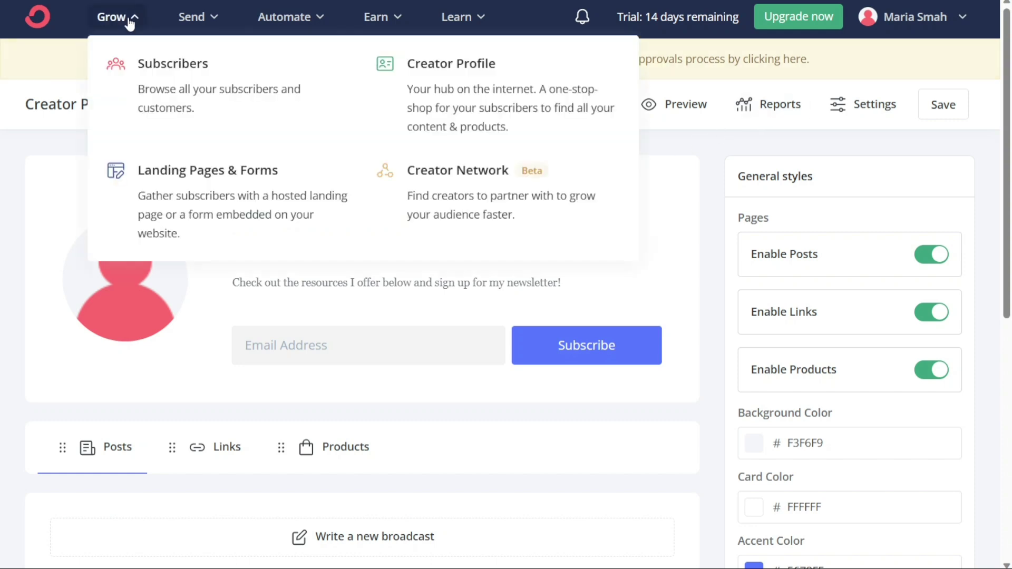
Step: Open Landing Pages & Forms and scroll through its landing page and form creation options
left_click(235, 173)
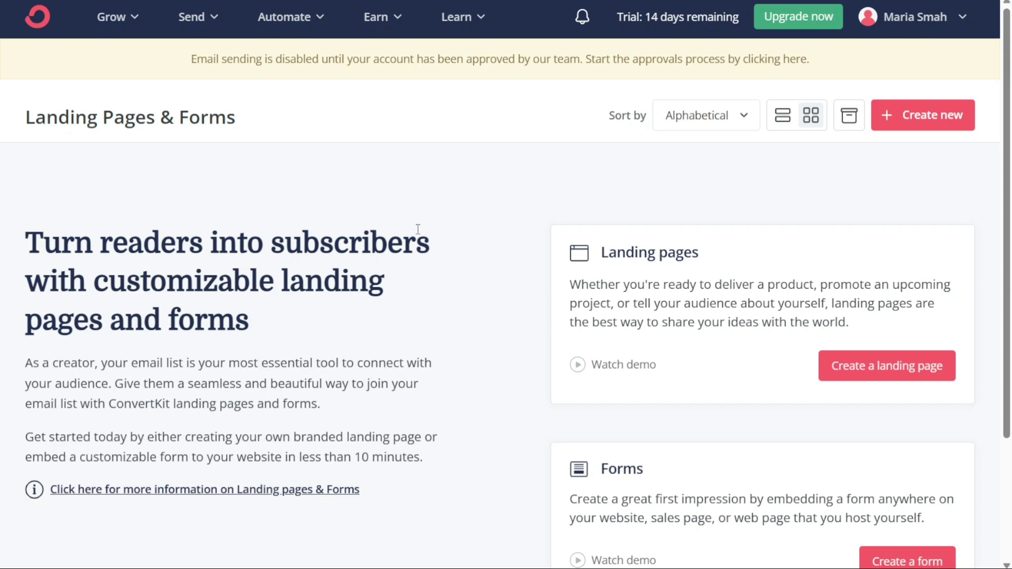
scroll(418, 229, "down", 3)
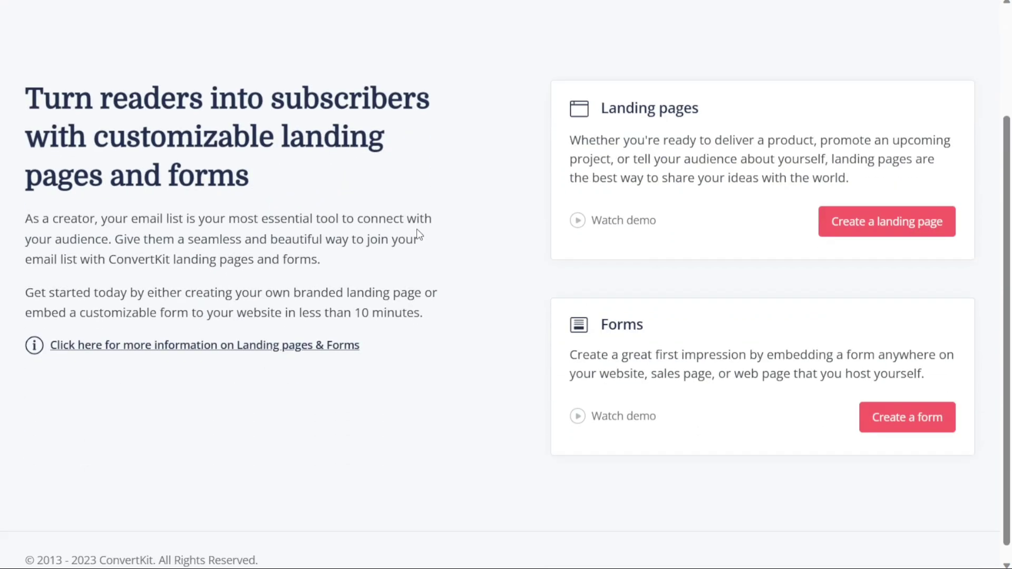
scroll(419, 234, "up", 3)
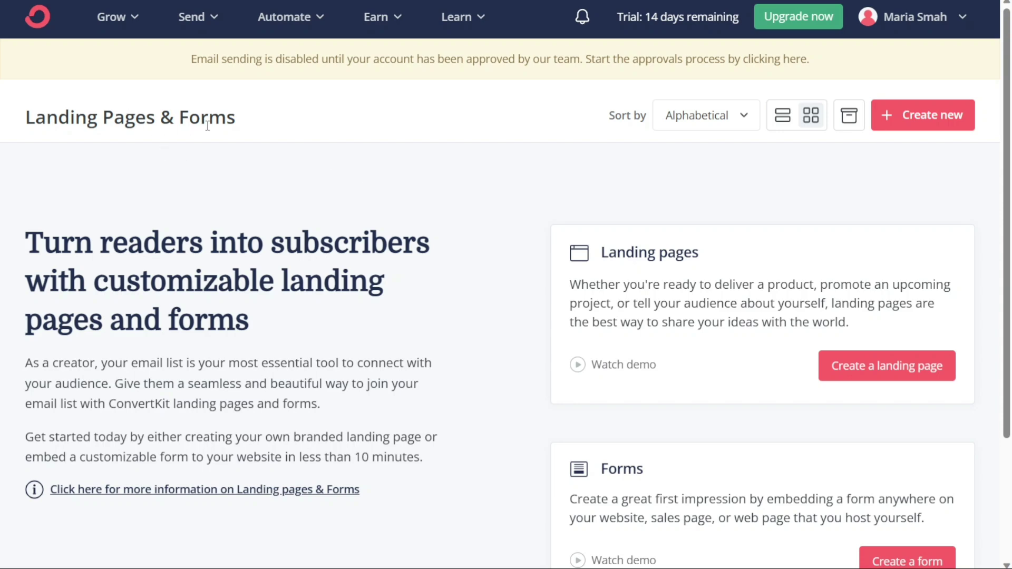
Step: Go to Grow > Creator Network and scroll through its coming-soon announcement
left_click(134, 19)
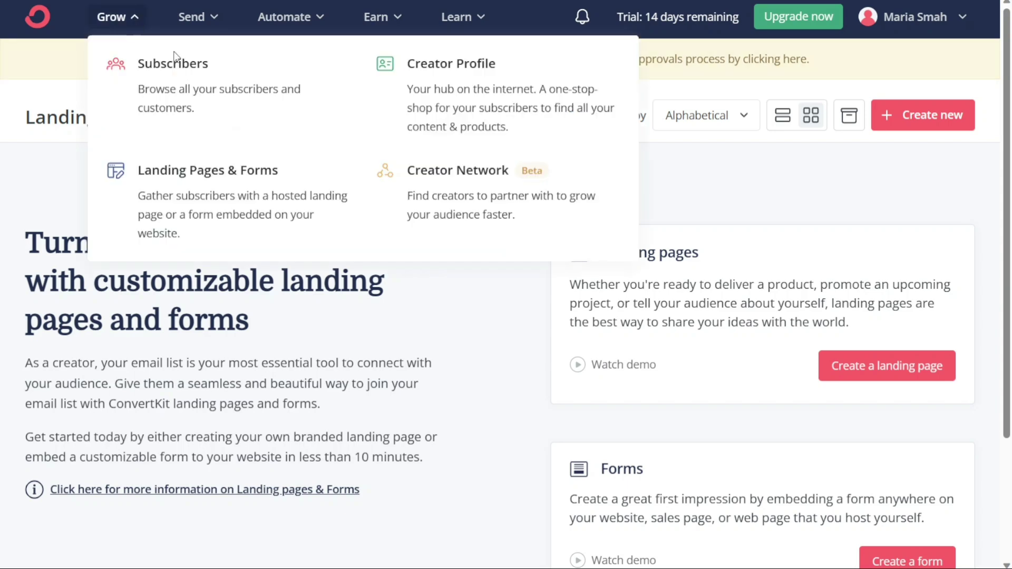
left_click(449, 189)
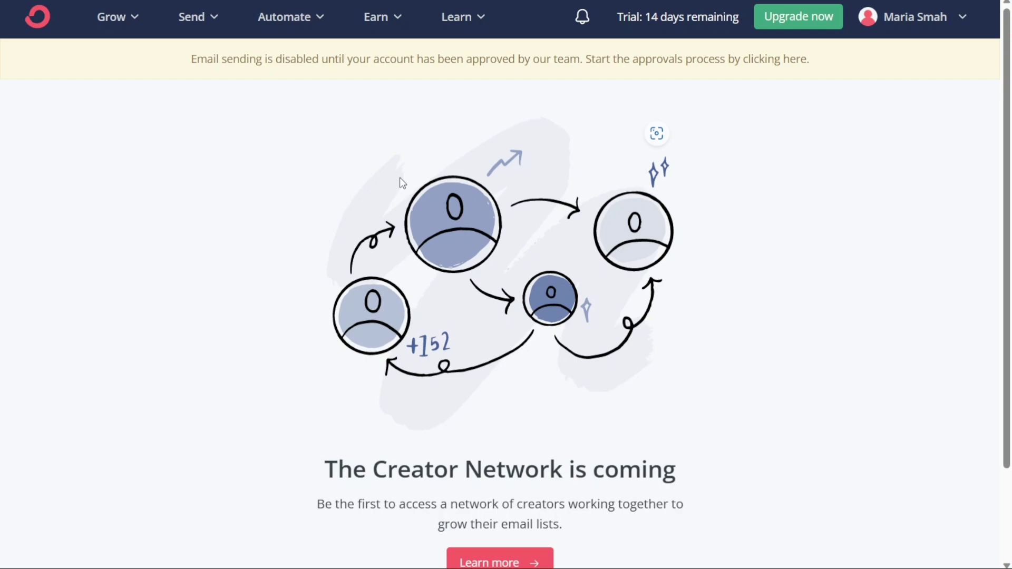
scroll(399, 177, "down", 3)
scroll(399, 177, "up", 3)
Step: Go to Send > Broadcasts, which shows zero broadcasts in every status
left_click(218, 22)
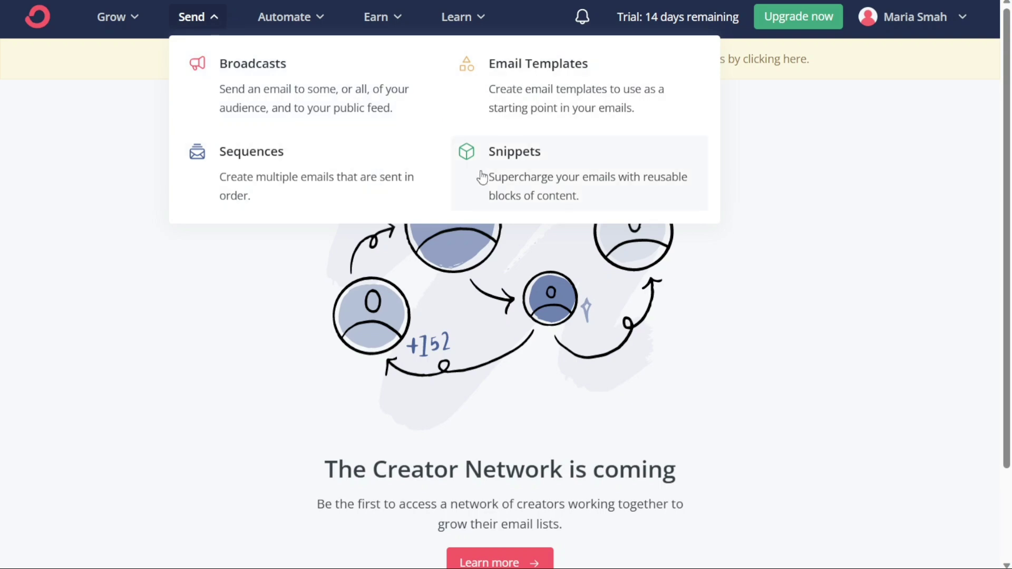
left_click(312, 99)
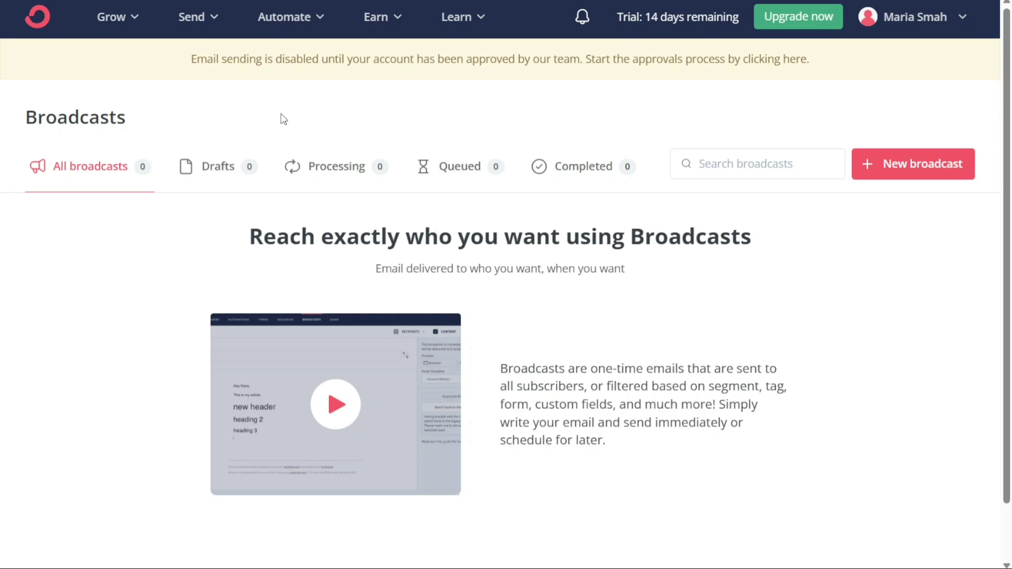
Step: Go to Send > Email Templates to see the single Text only default template
left_click(215, 19)
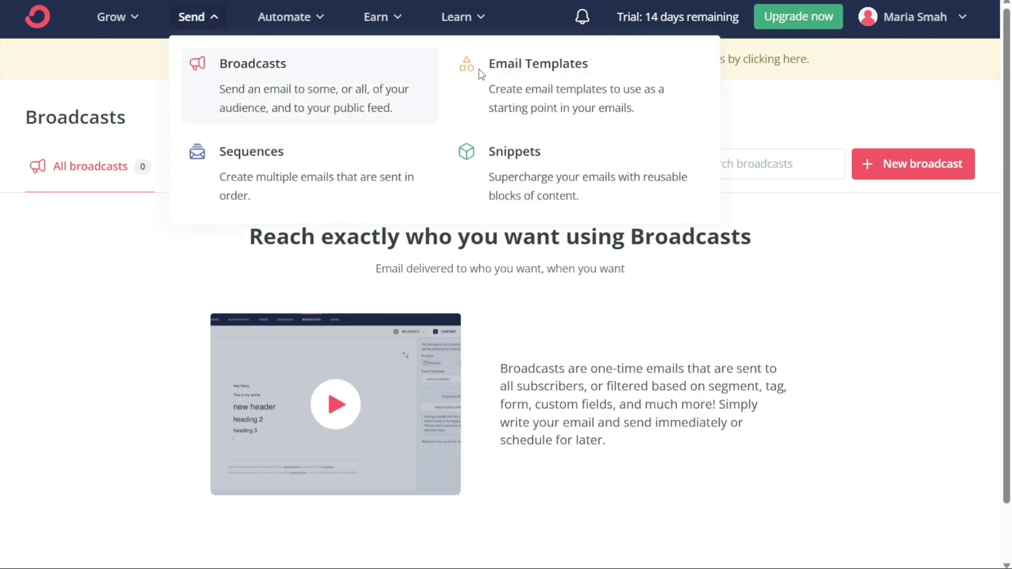
left_click(533, 101)
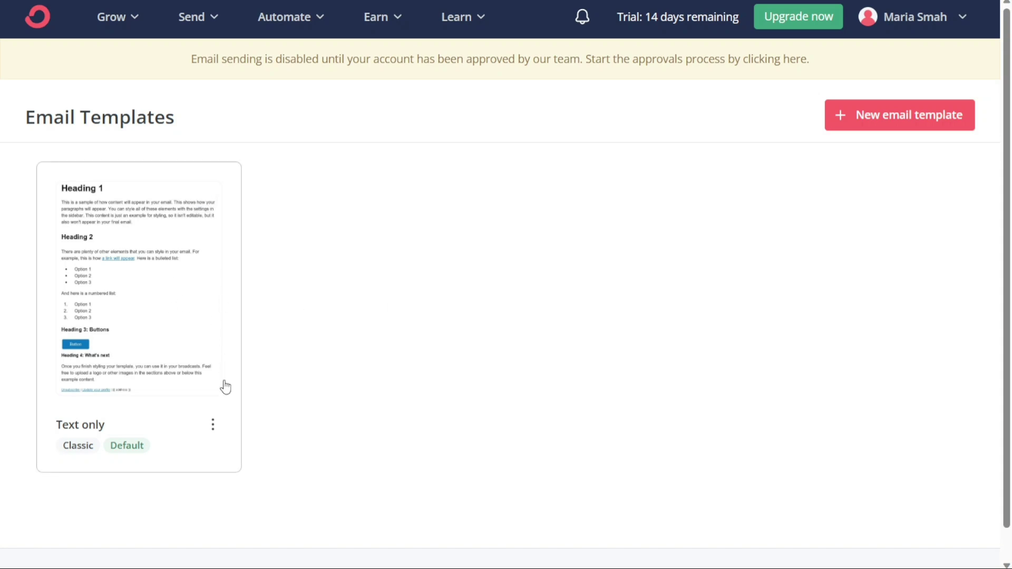
left_click(213, 17)
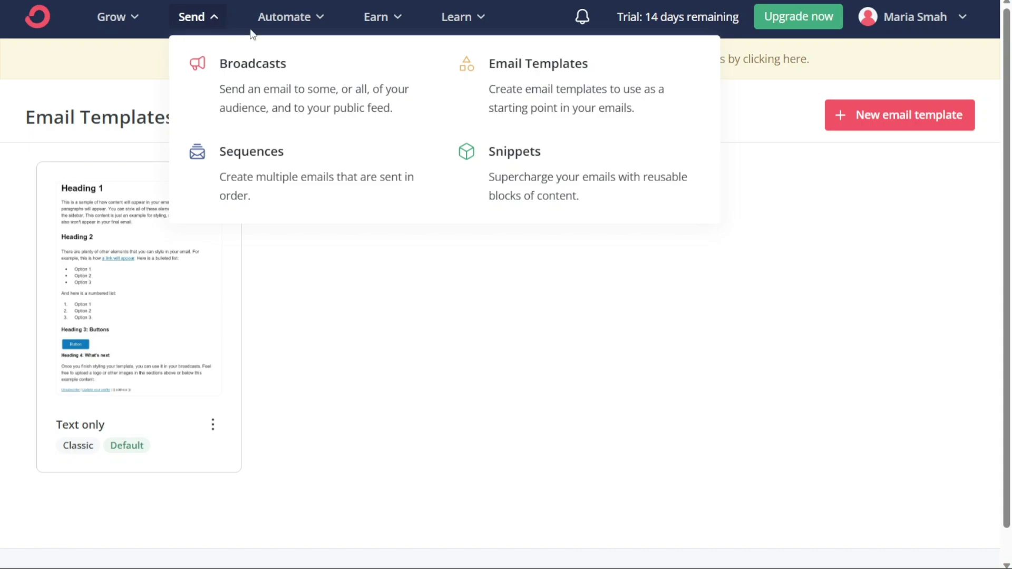
Step: View Sequences, close the automation trial banner, then move on to Send > Snippets
left_click(310, 166)
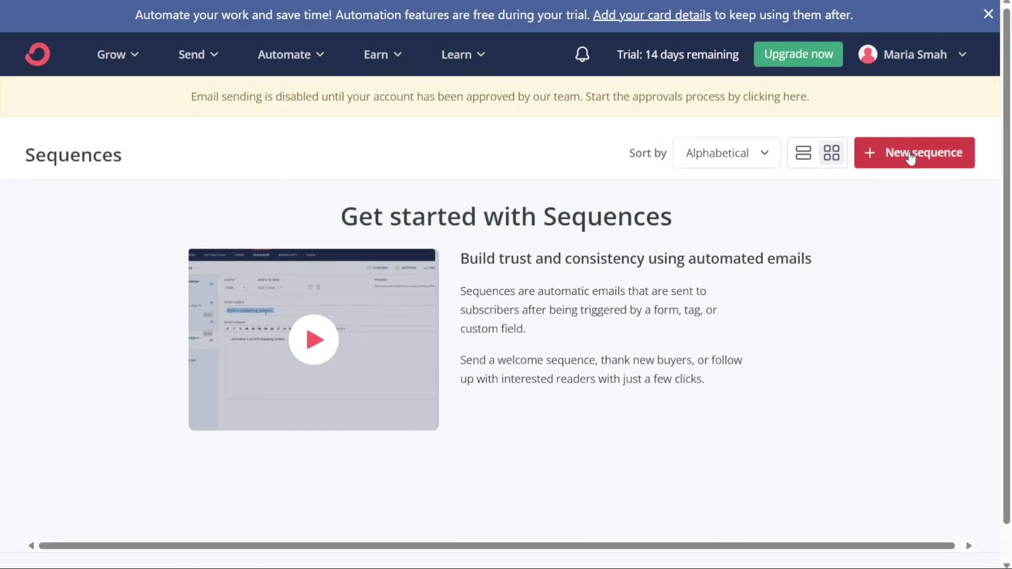
left_click(988, 15)
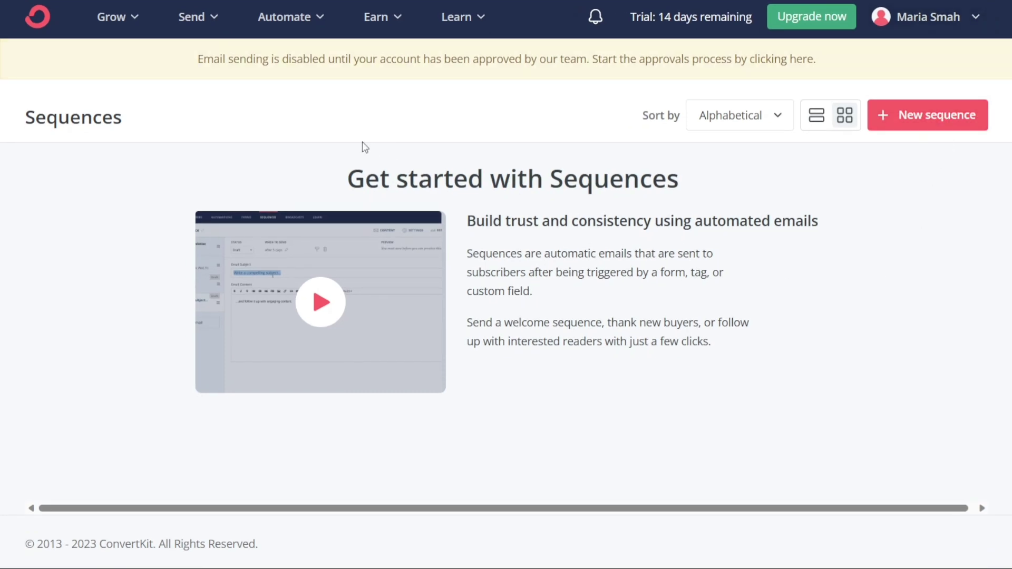
double_click(96, 126)
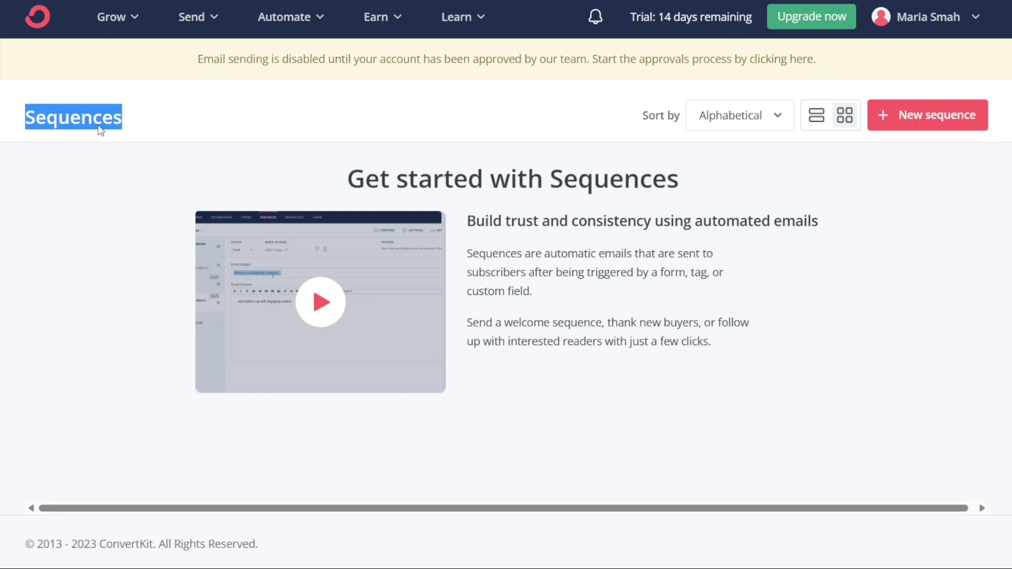
left_click(226, 105)
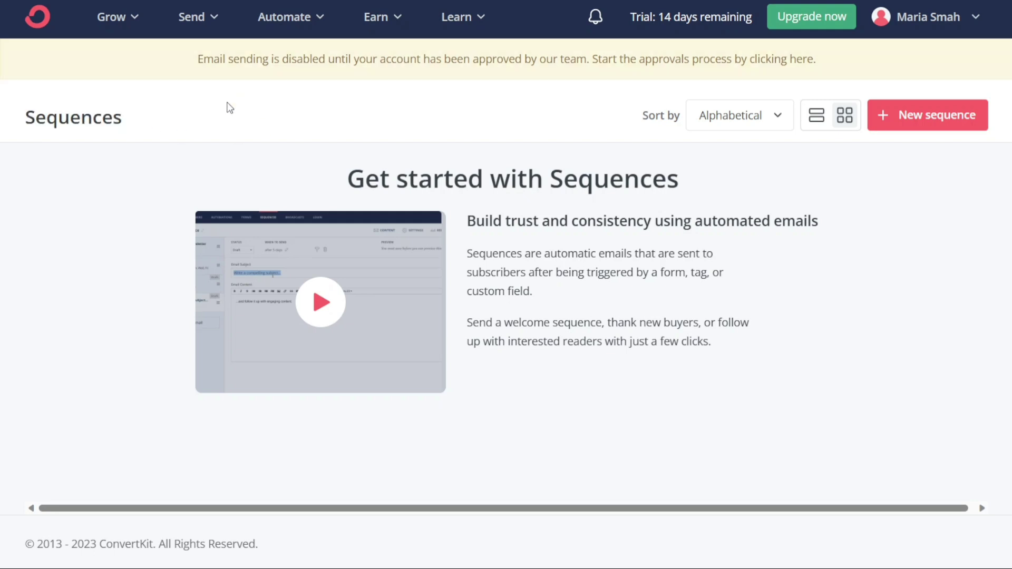
left_click(216, 22)
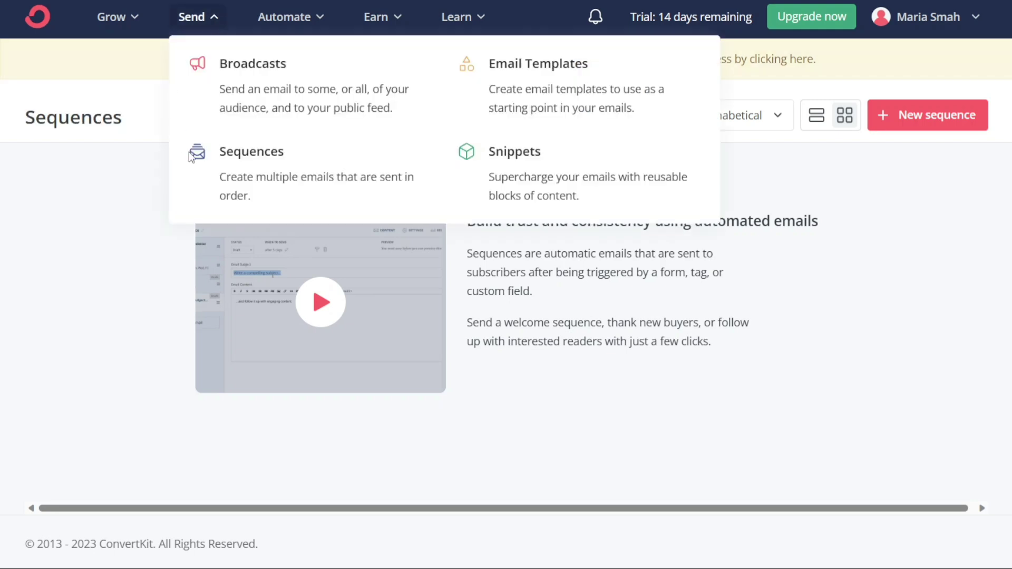
left_click(564, 163)
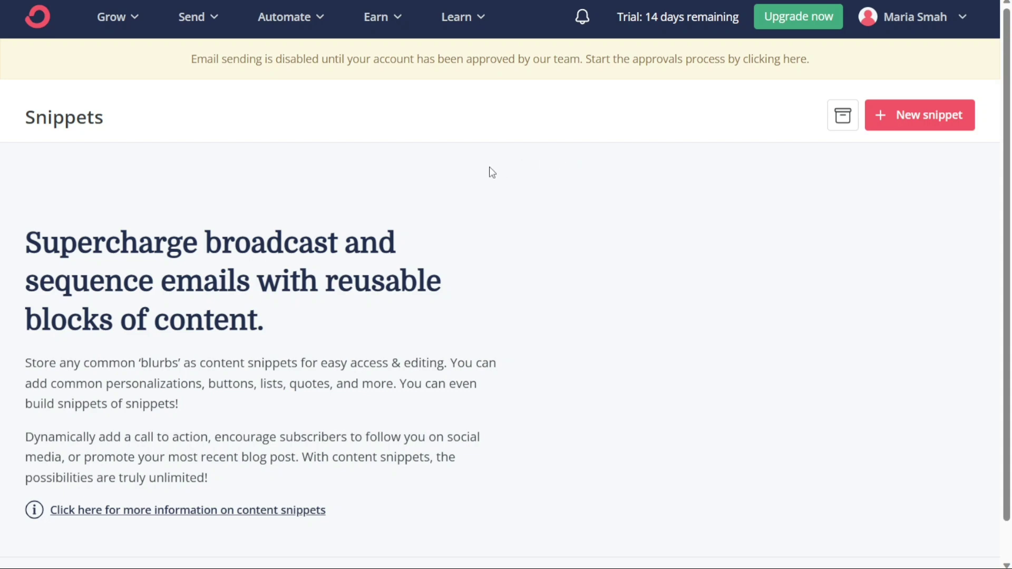
Step: Go to Automate > Visual Automations, which shows zero automations and a Templates tab
scroll(489, 166, "down", 2)
scroll(489, 167, "up", 2)
left_click(319, 21)
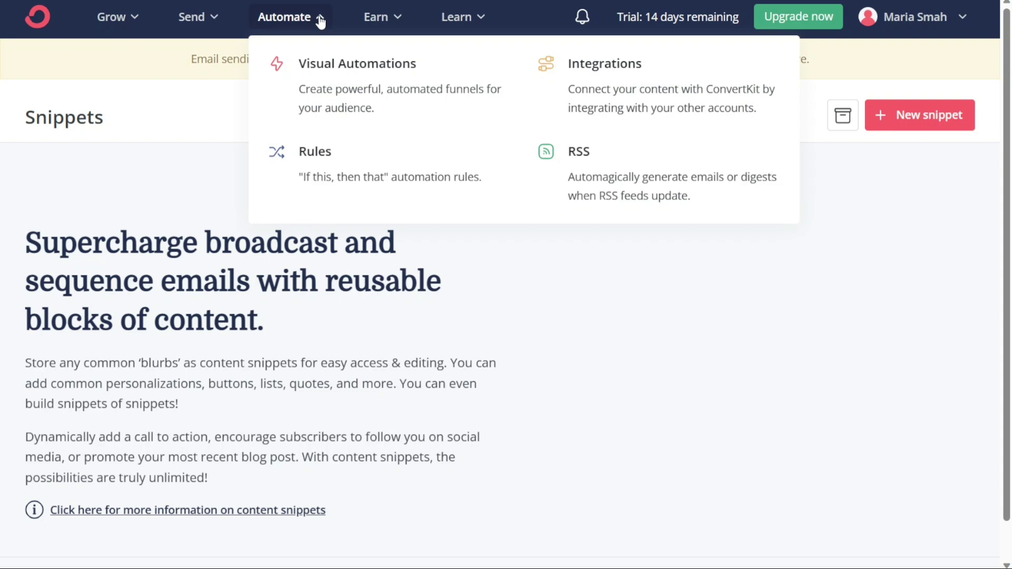
left_click(320, 20)
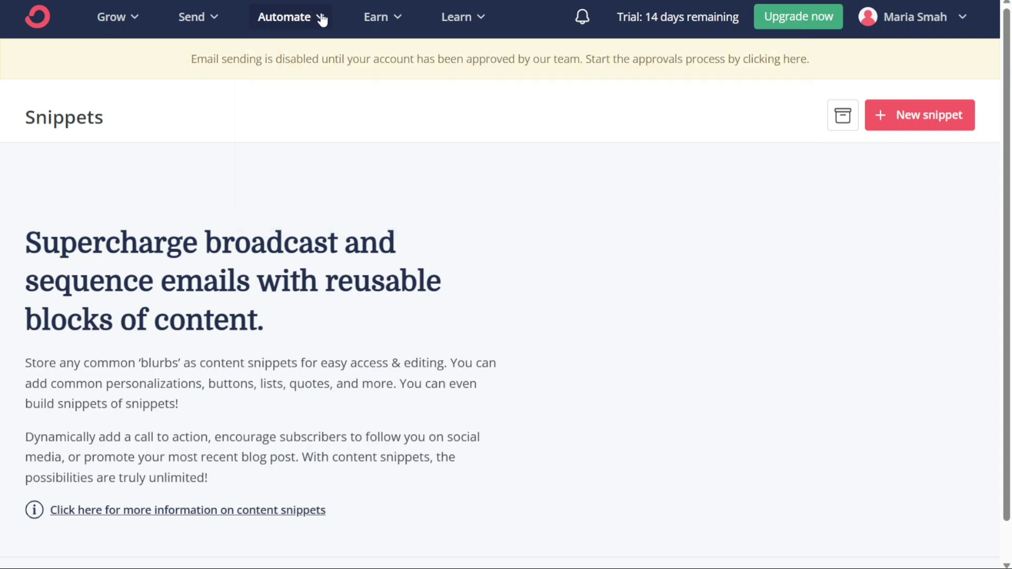
left_click(322, 19)
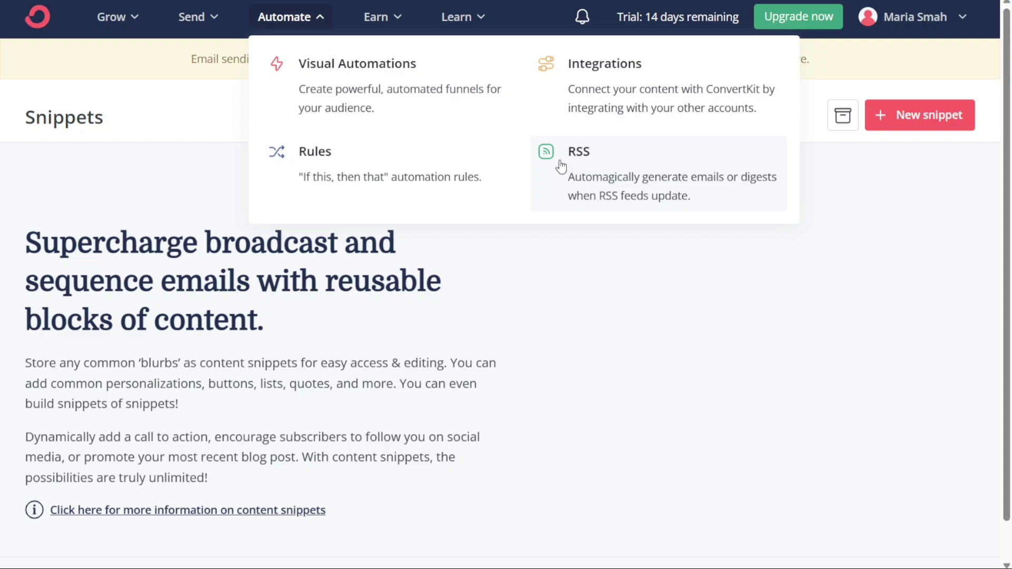
left_click(453, 96)
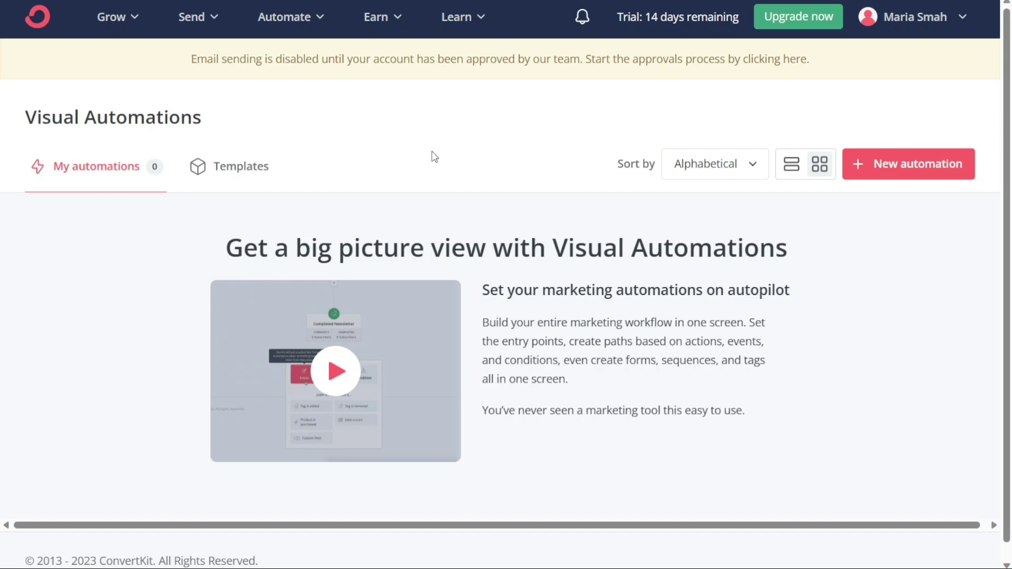
Step: Bring up the Automate menu in the top nav bar again
left_click(320, 20)
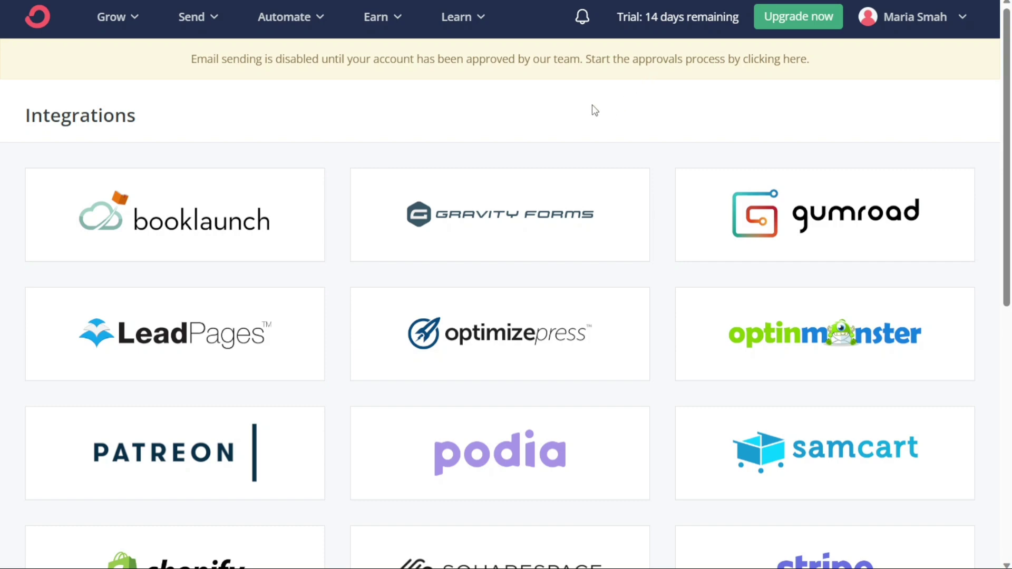
Step: Look over the Integrations partner tiles, from Booklaunch through Zapier and ZippyCourses
scroll(593, 104, "down", 8)
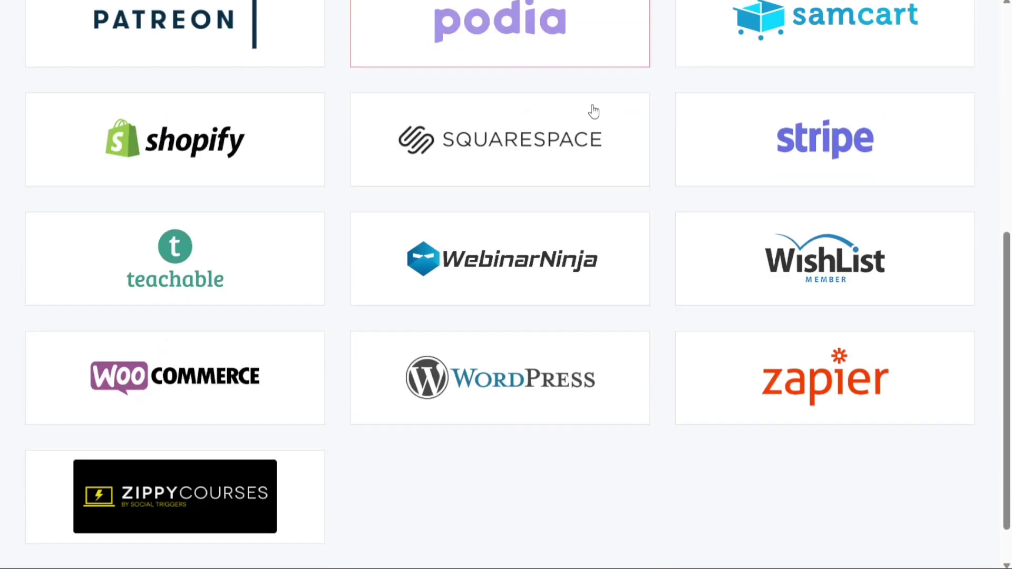
scroll(592, 108, "up", 9)
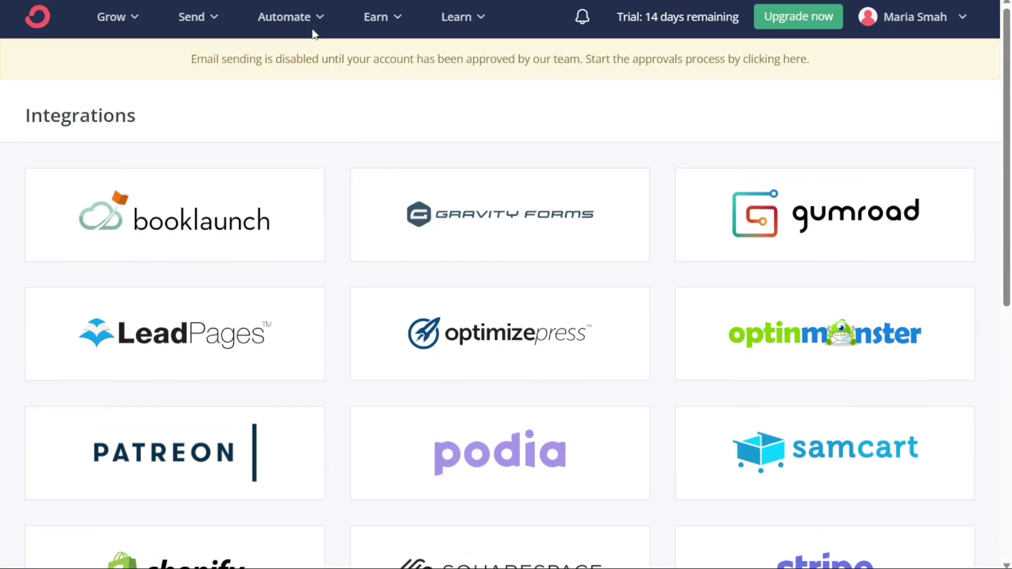
left_click(313, 14)
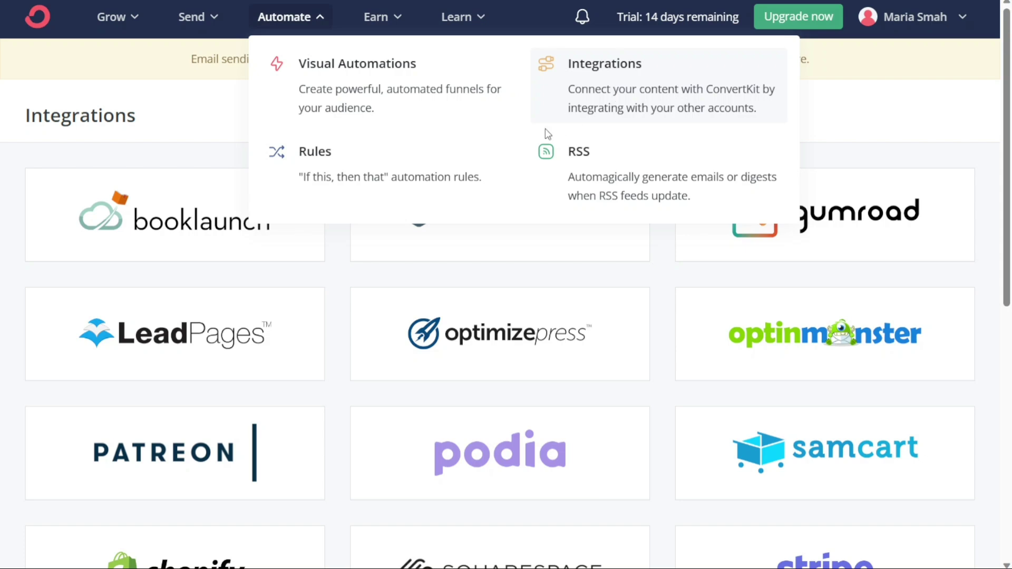
Step: View the Rules page for 'if this, then that' automations, which has none yet
left_click(470, 168)
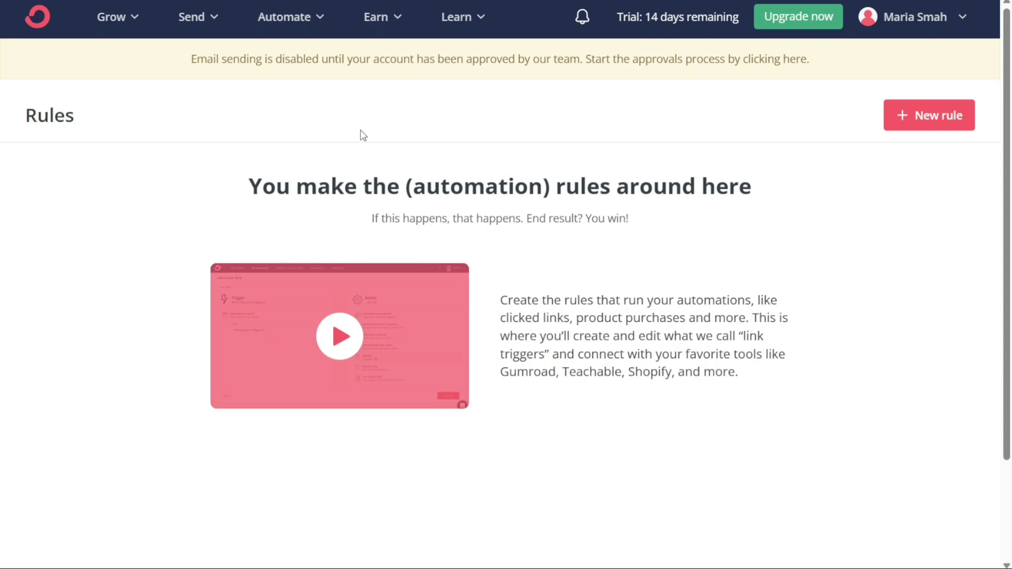
left_click(325, 23)
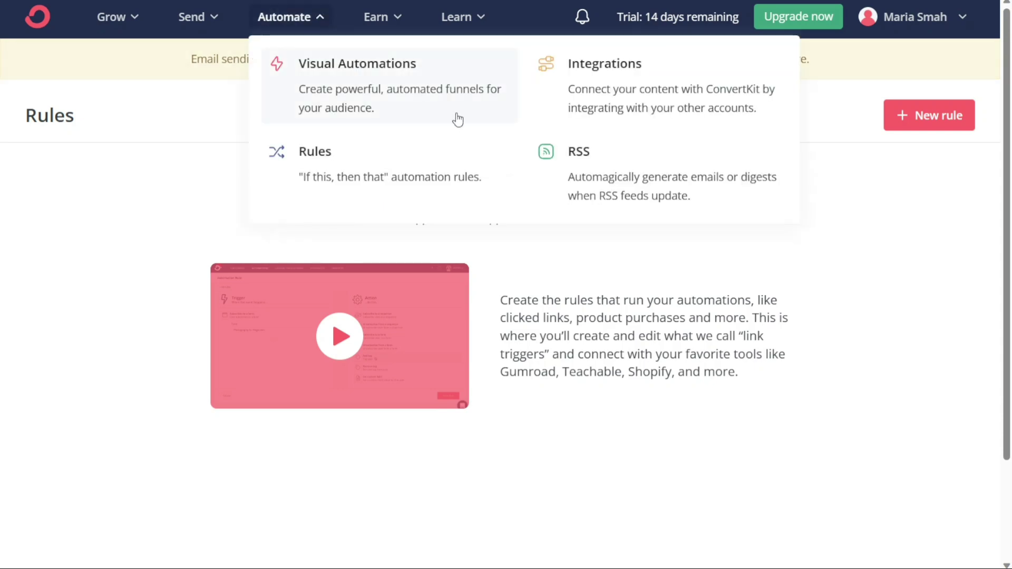
Step: View the RSS feeds page, with no feeds added, then bring up the Earn menu
left_click(613, 175)
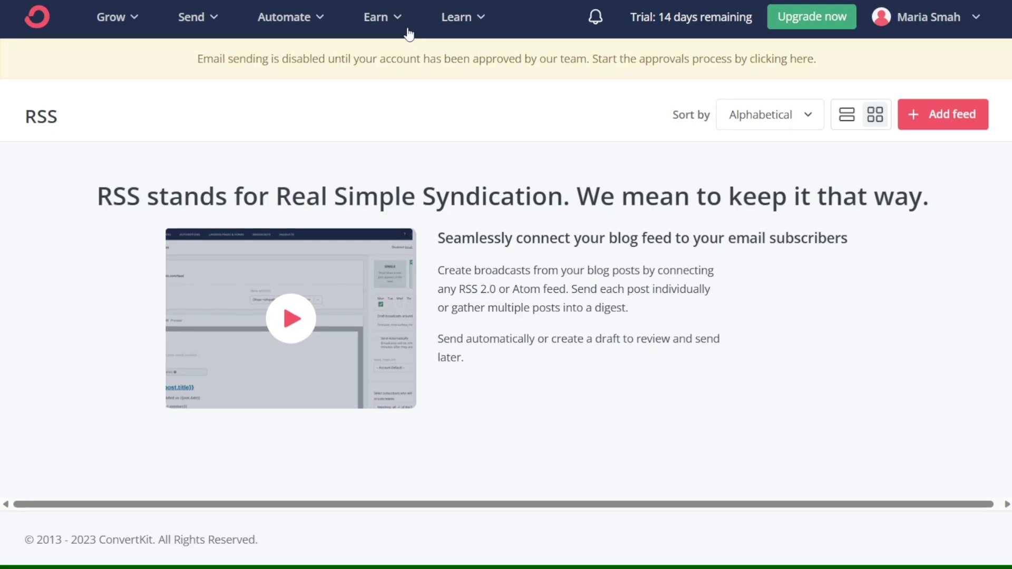
left_click(401, 26)
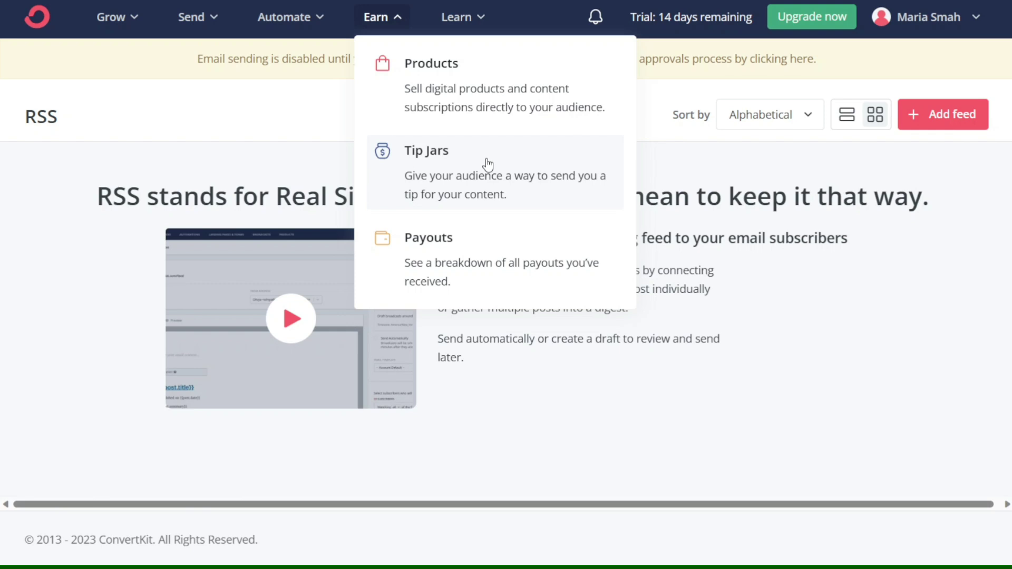
Step: Review the Commerce Settings payout setup page reached through Earn > Payouts
left_click(485, 248)
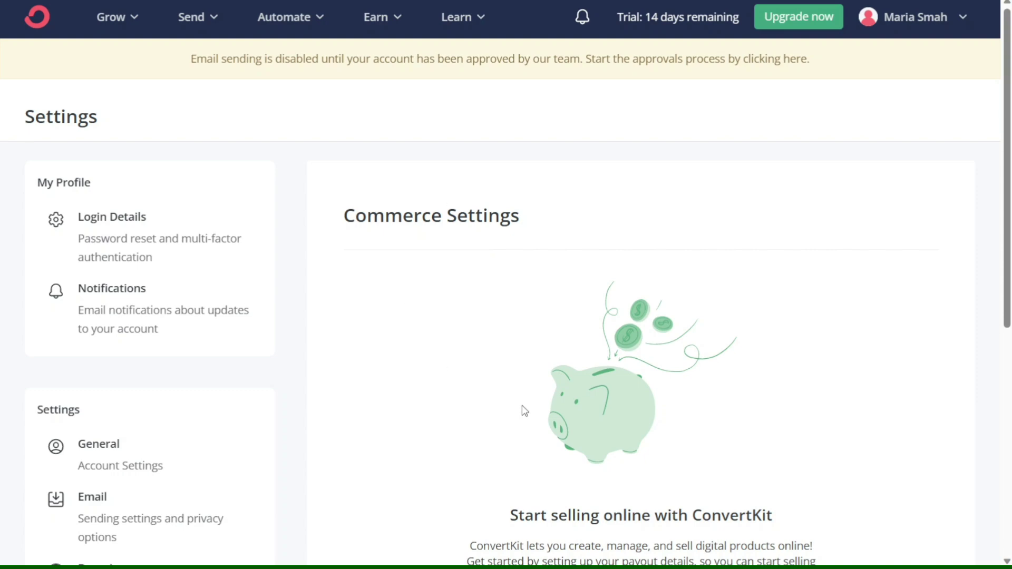
scroll(525, 411, "down", 1)
scroll(523, 410, "down", 4)
scroll(523, 411, "up", 4)
scroll(525, 411, "up", 2)
scroll(417, 295, "down", 4)
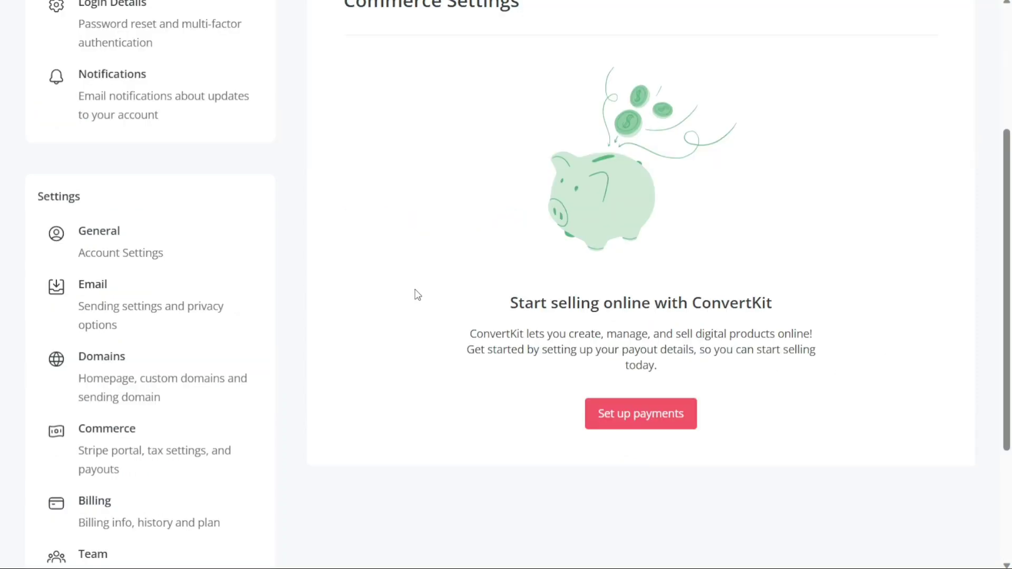
scroll(417, 295, "up", 4)
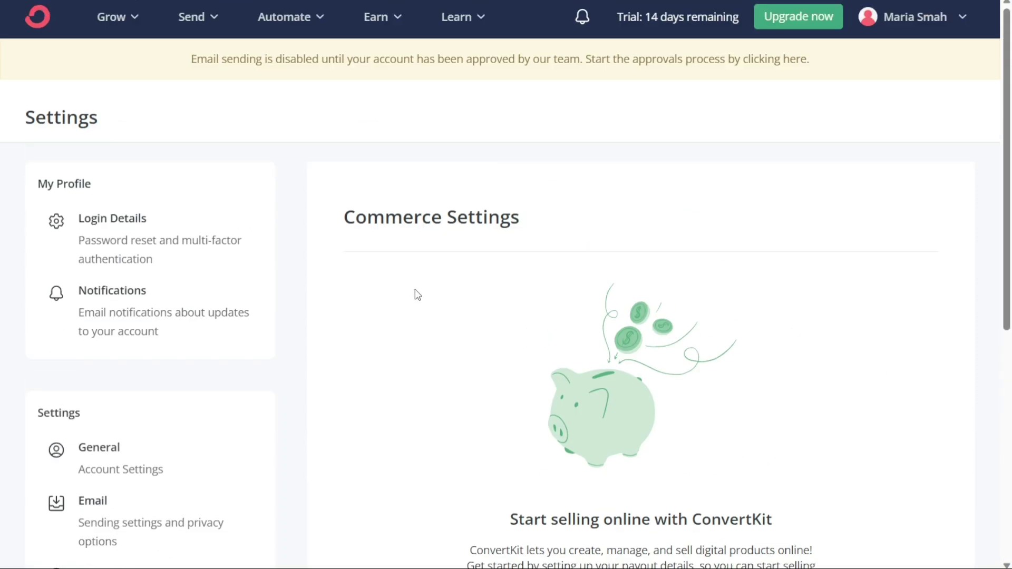
left_click(482, 20)
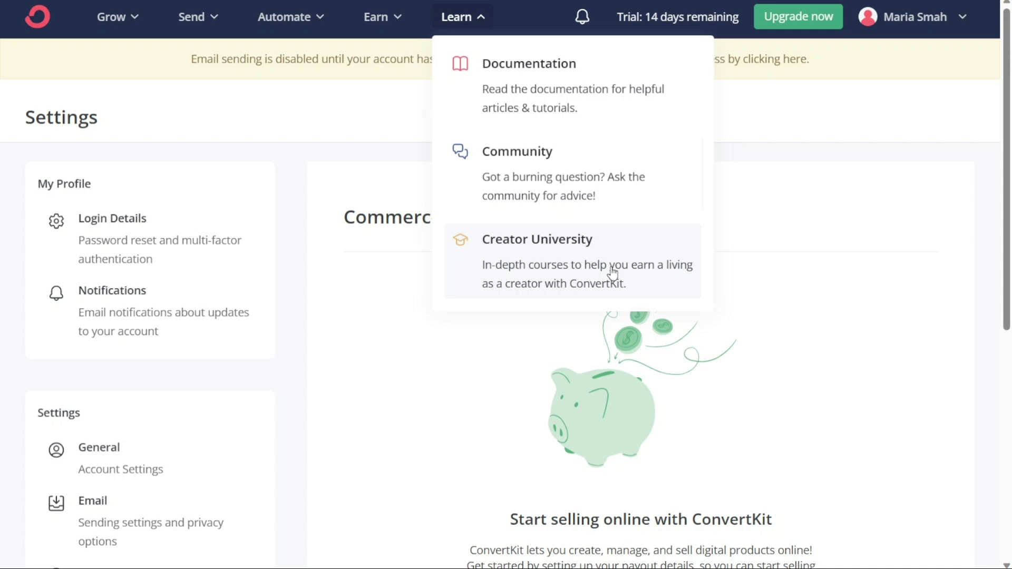
Step: Dismiss the Learn resources menu
left_click(429, 152)
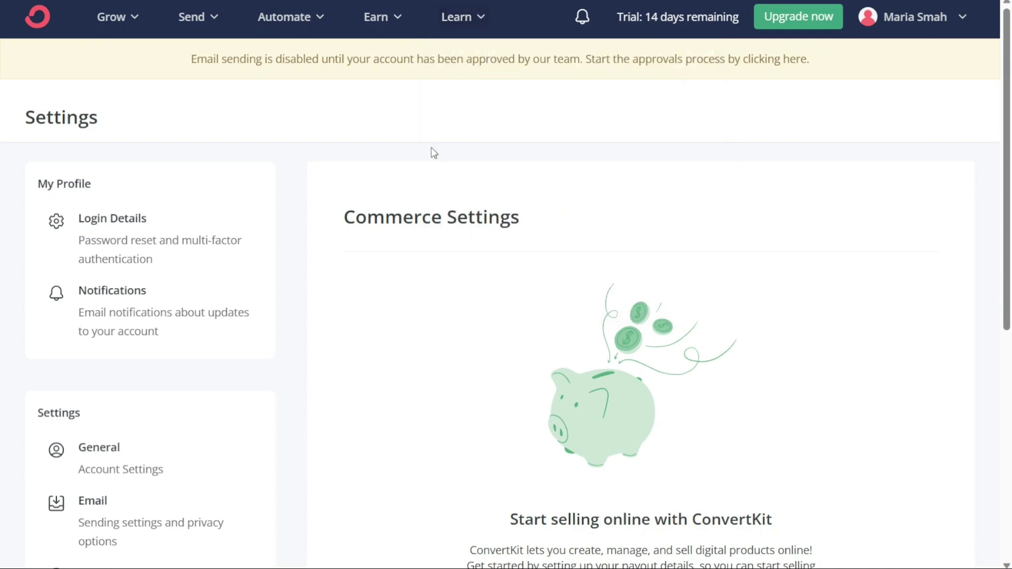
left_click(483, 20)
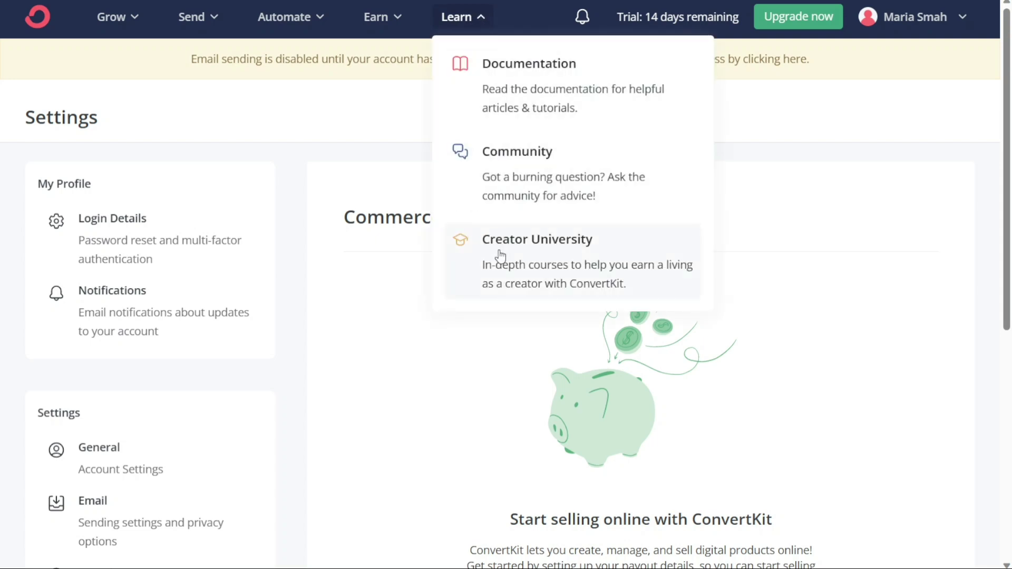
left_click(412, 137)
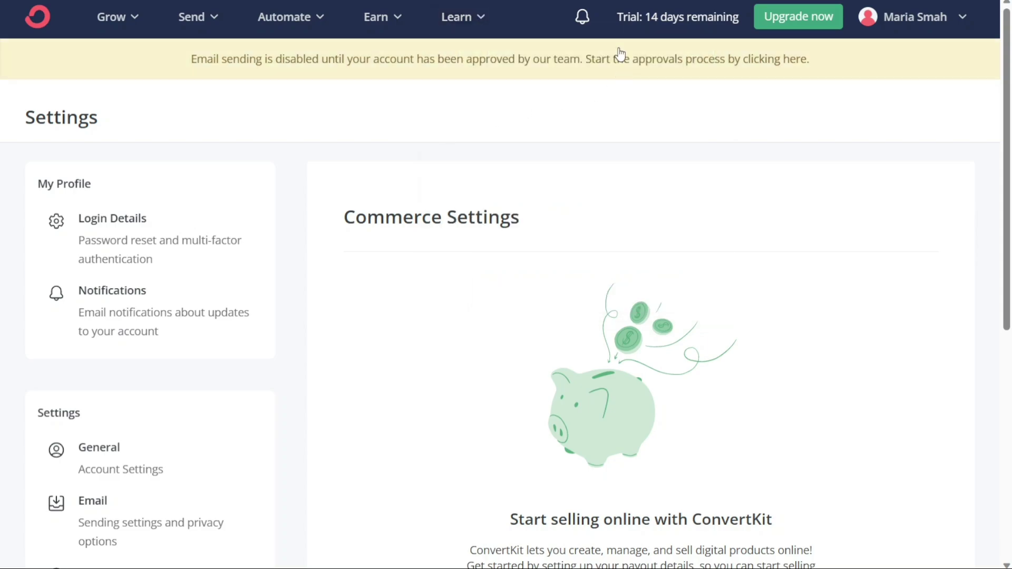
Step: Read the What's New updates, then show the account menu with the Creator Plan trial notice
left_click(579, 19)
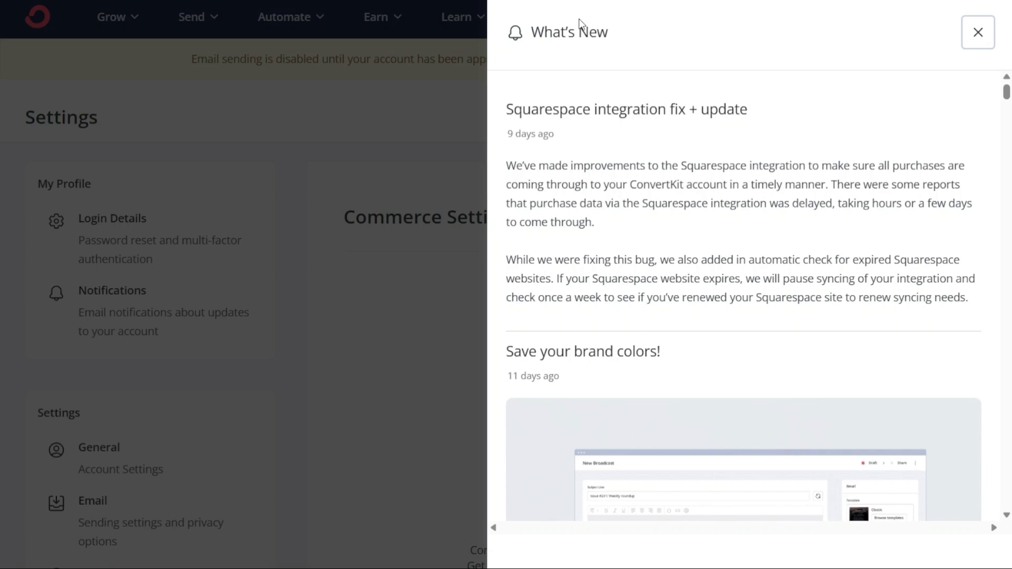
left_click(965, 33)
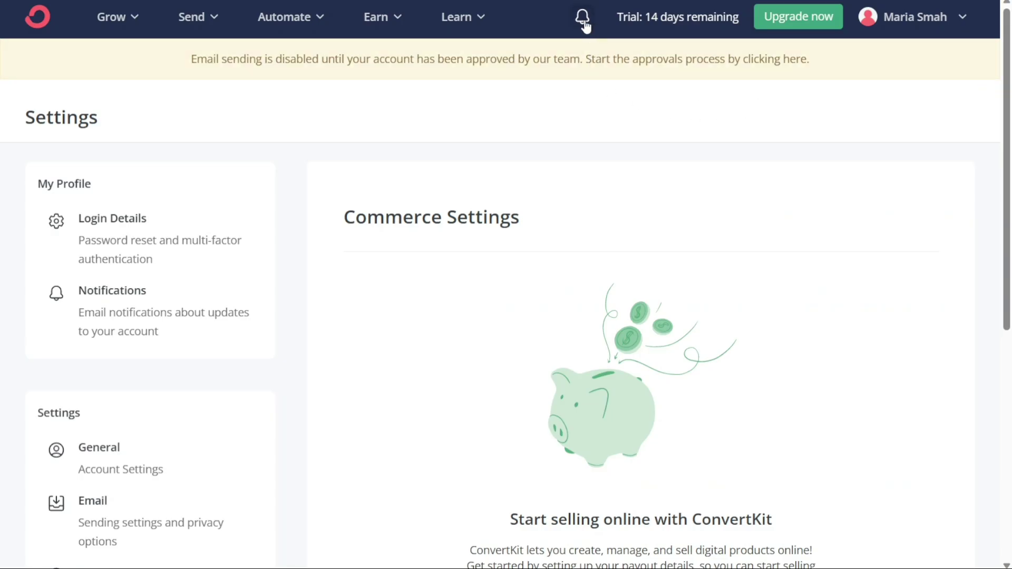
left_click(922, 26)
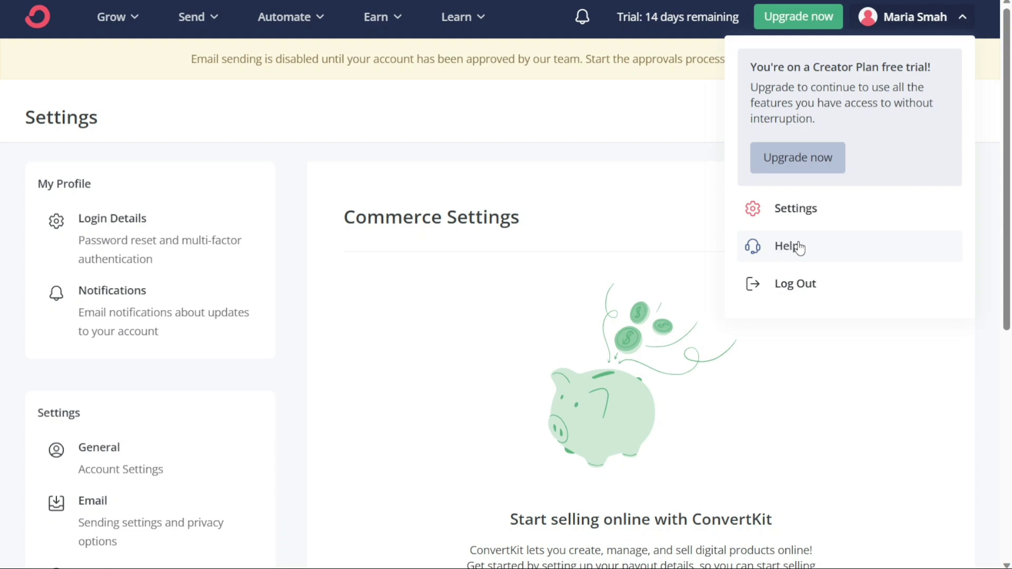
Step: Close the account menu and return to Send > Broadcasts, showing zero broadcasts
left_click(692, 156)
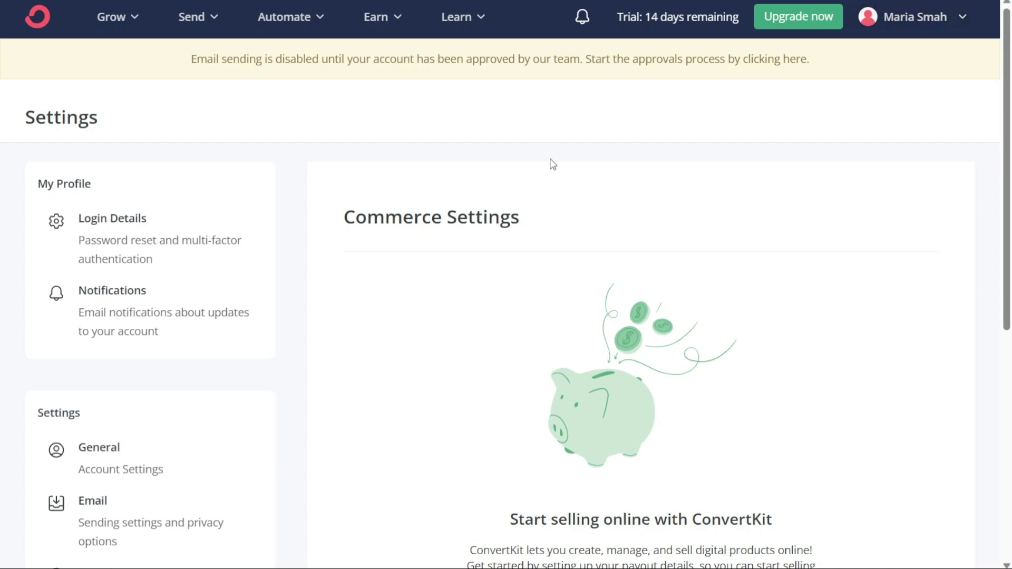
left_click(215, 23)
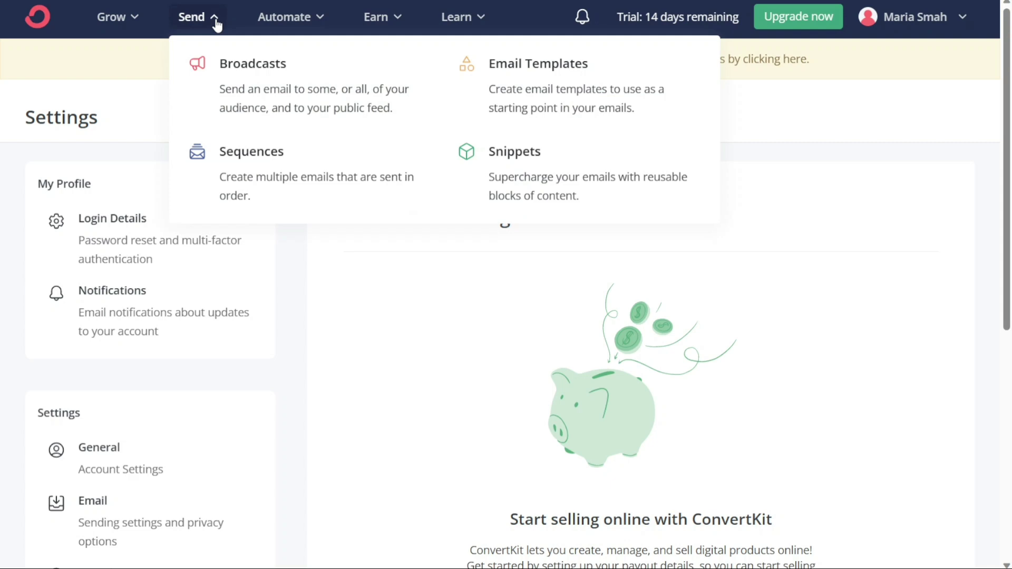
left_click(303, 86)
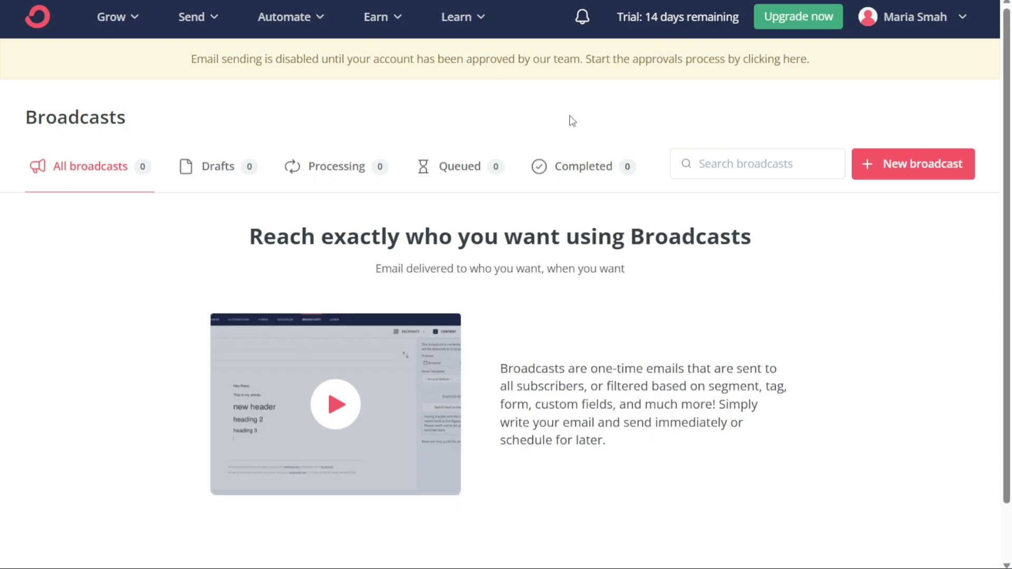
Step: Create a new broadcast from the Dispatch card under Starting Points
left_click(917, 170)
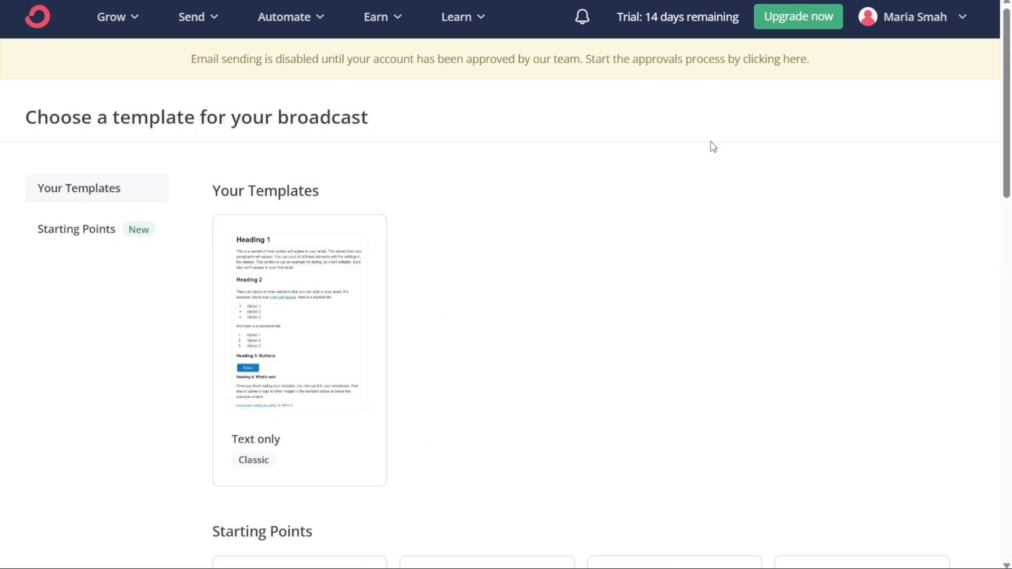
scroll(710, 138, "down", 1)
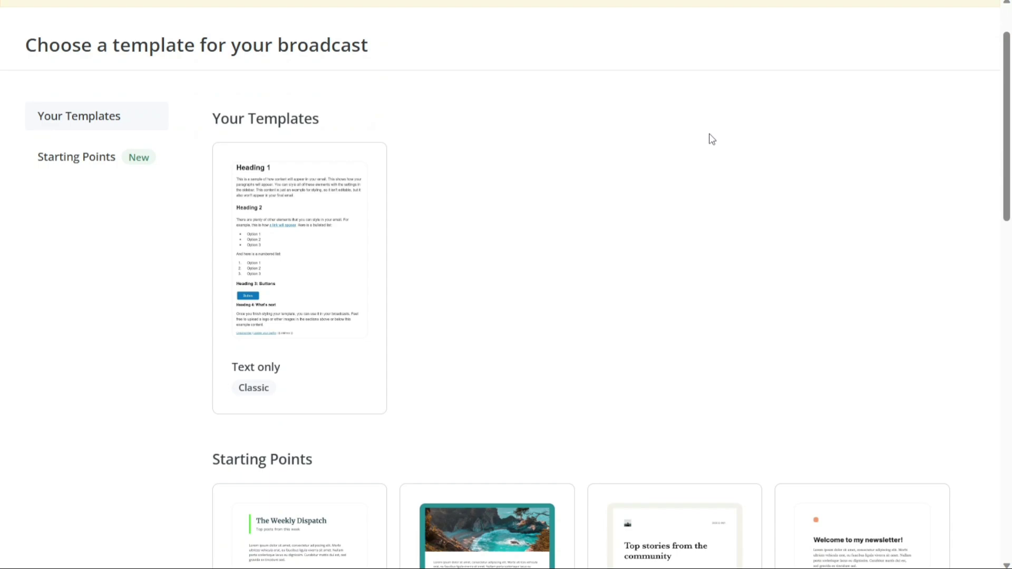
scroll(712, 139, "down", 5)
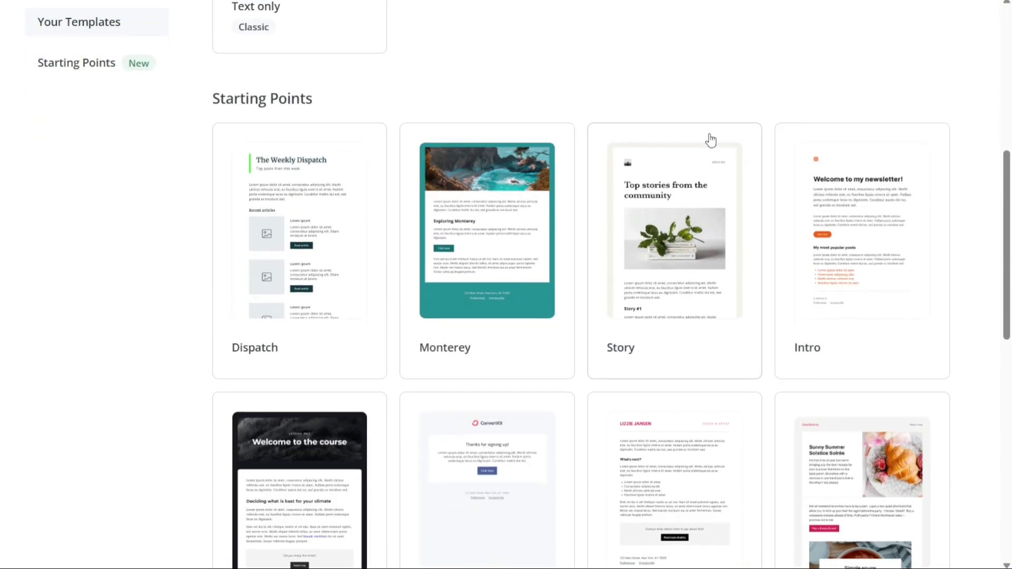
left_click(332, 225)
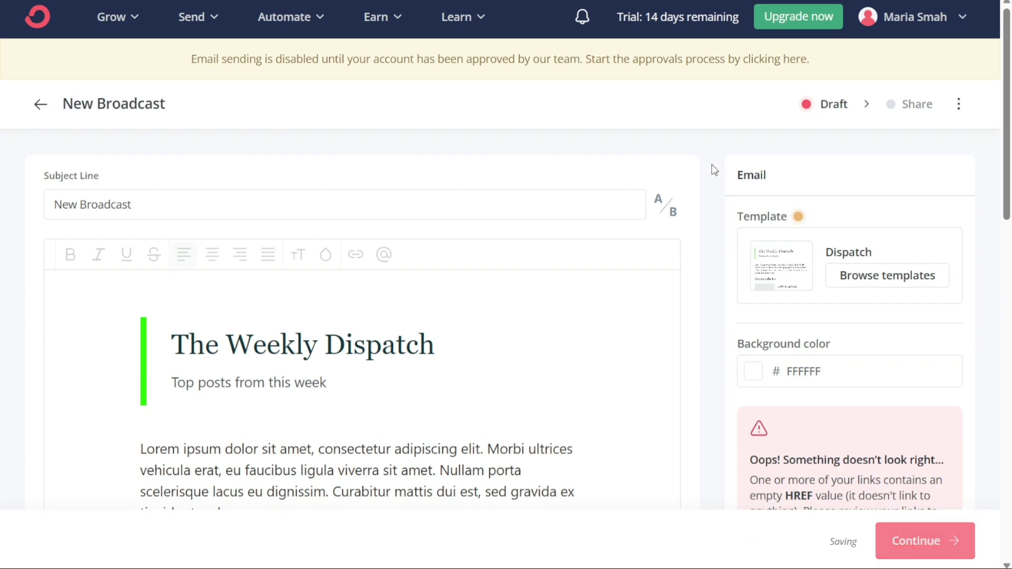
Step: Select the Dispatch draft's header block to show its background, colour, spacing and border settings
scroll(712, 165, "down", 1)
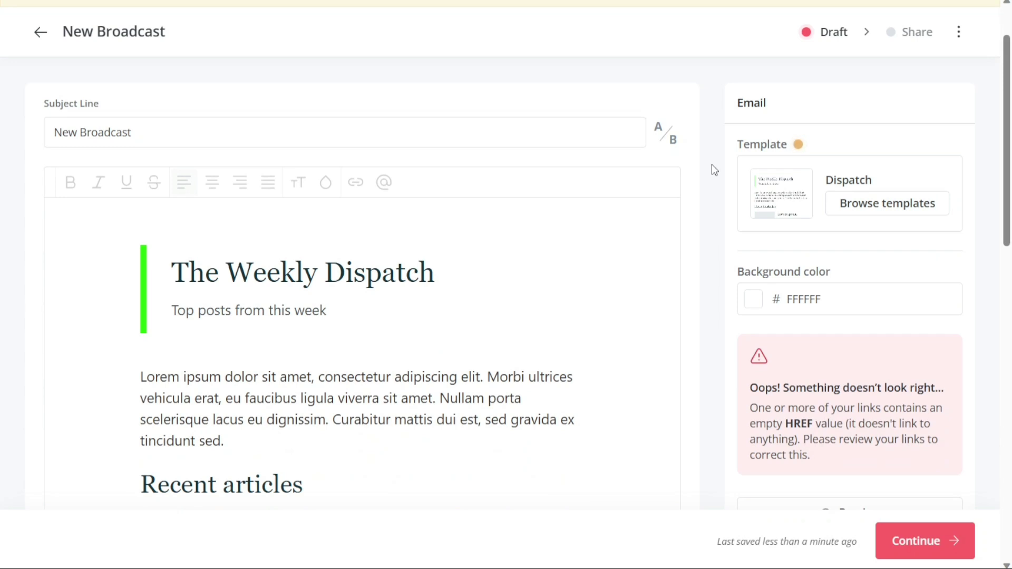
left_click(509, 124)
left_click(440, 270)
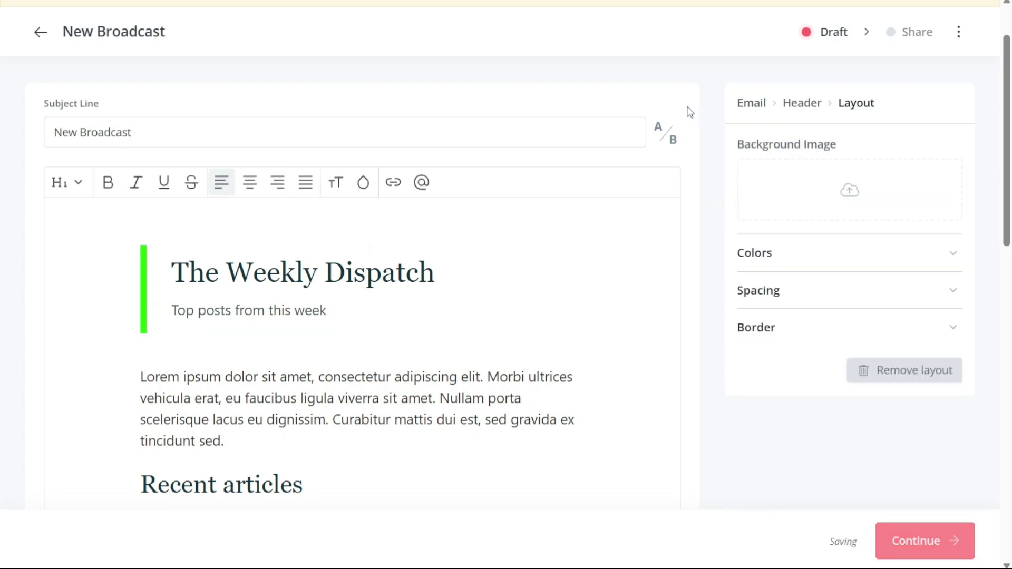
left_click(662, 139)
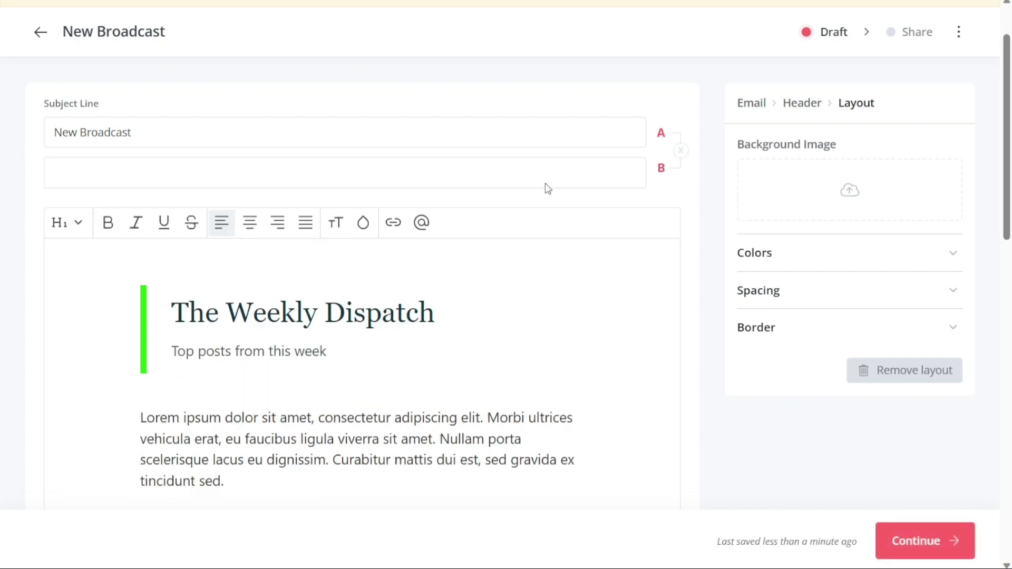
left_click(680, 151)
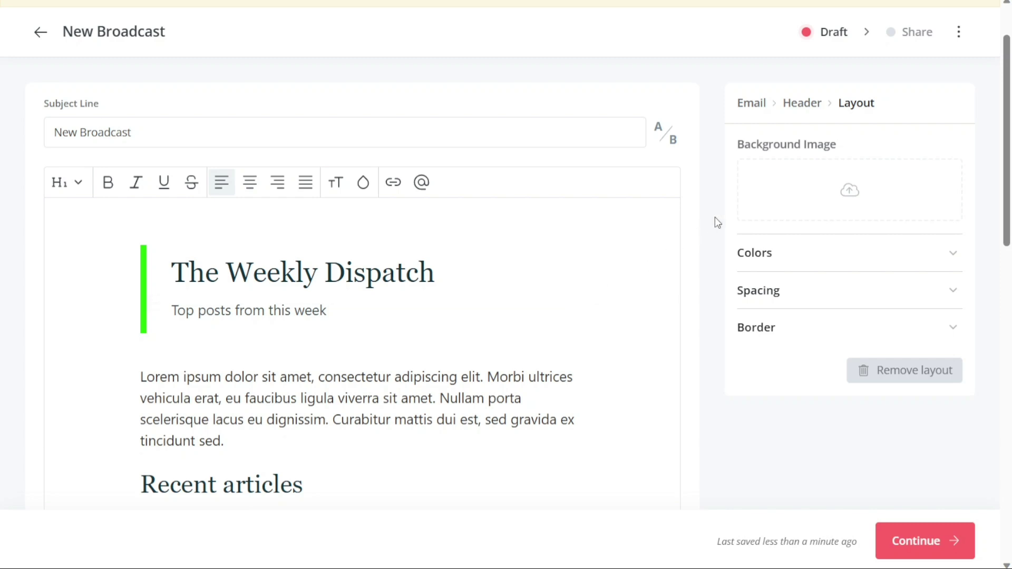
scroll(714, 216, "down", 1)
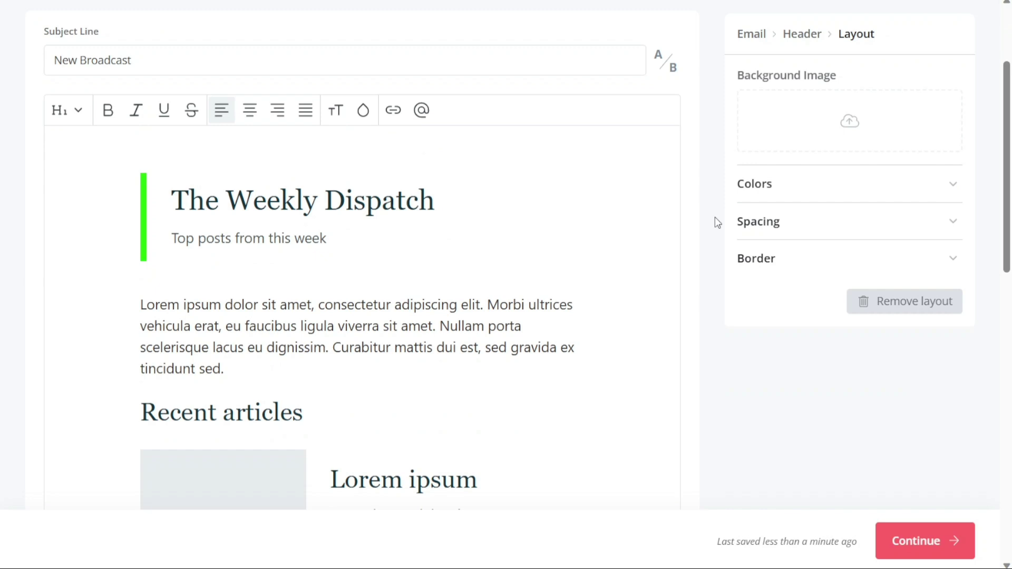
Step: Inspect the body paragraph, email-wide template and background, and The Weekly Dispatch header settings
left_click(525, 312)
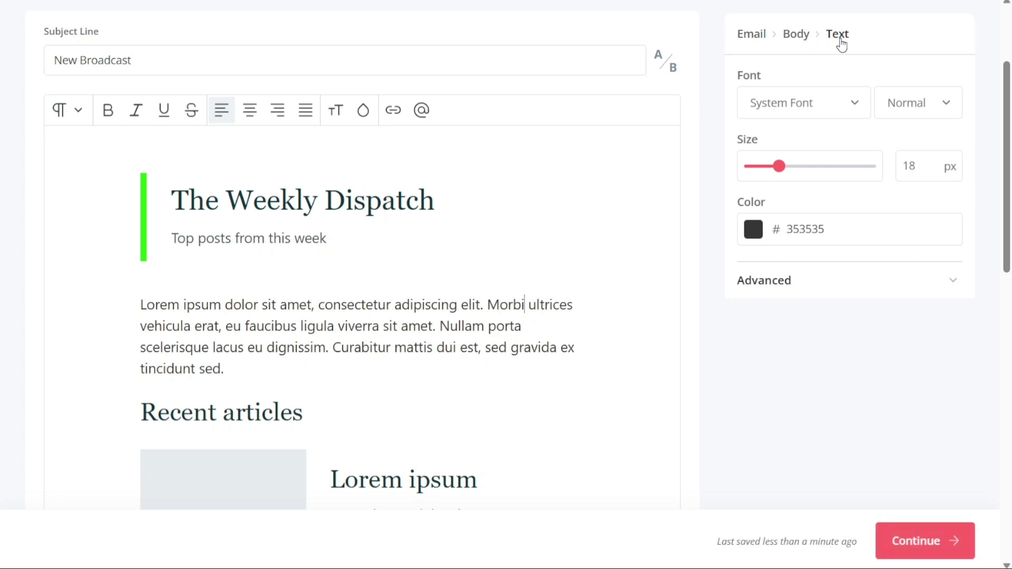
left_click(755, 45)
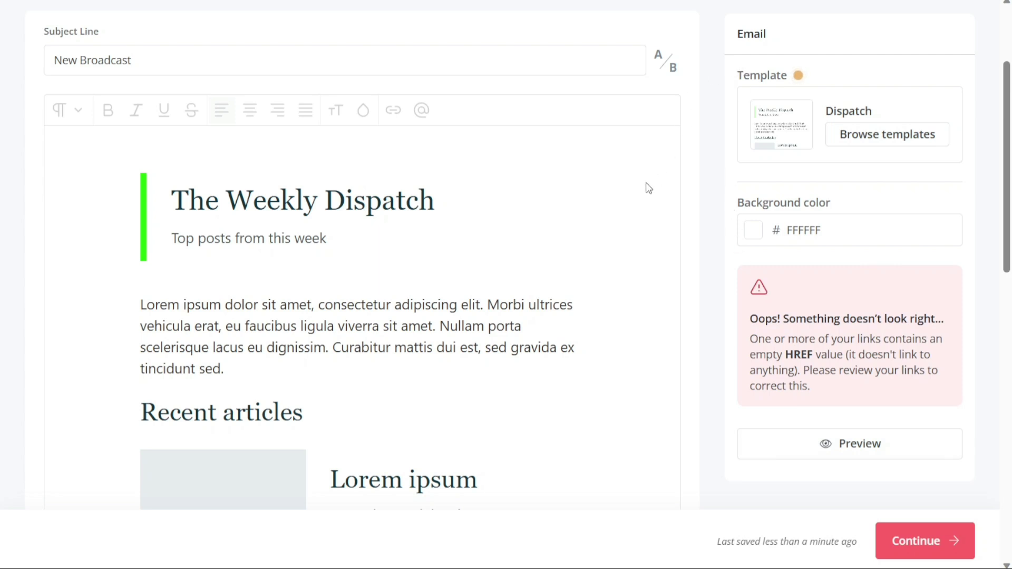
left_click(464, 197)
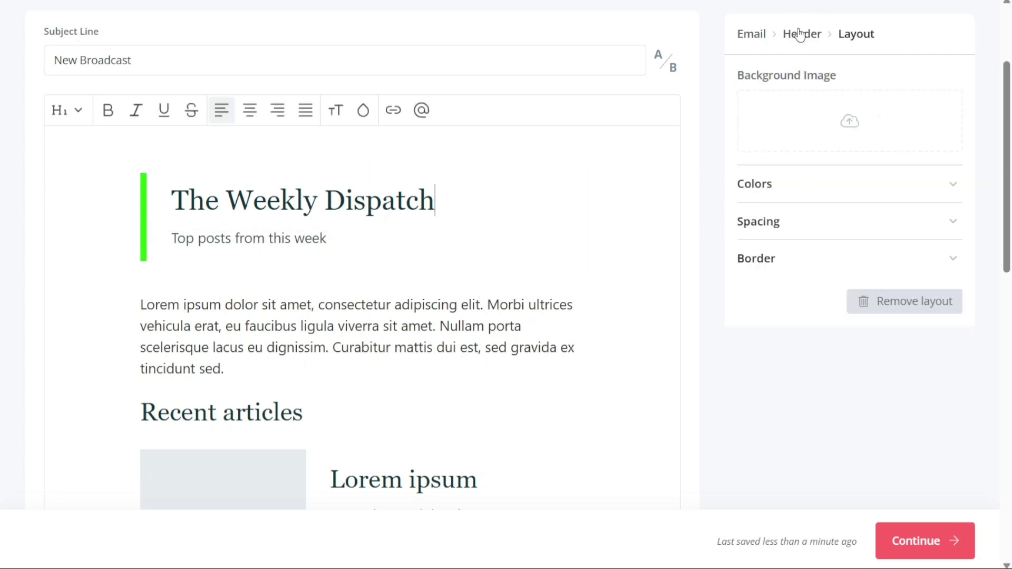
Step: Check the body background, then the body text style: System Font, Normal, 18 px, colour 353535
left_click(537, 305)
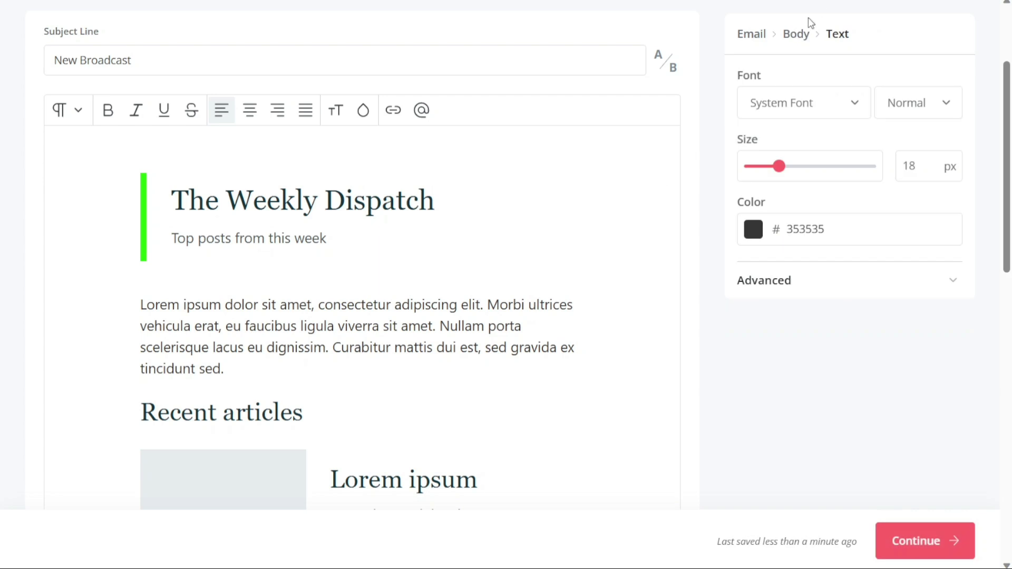
left_click(795, 36)
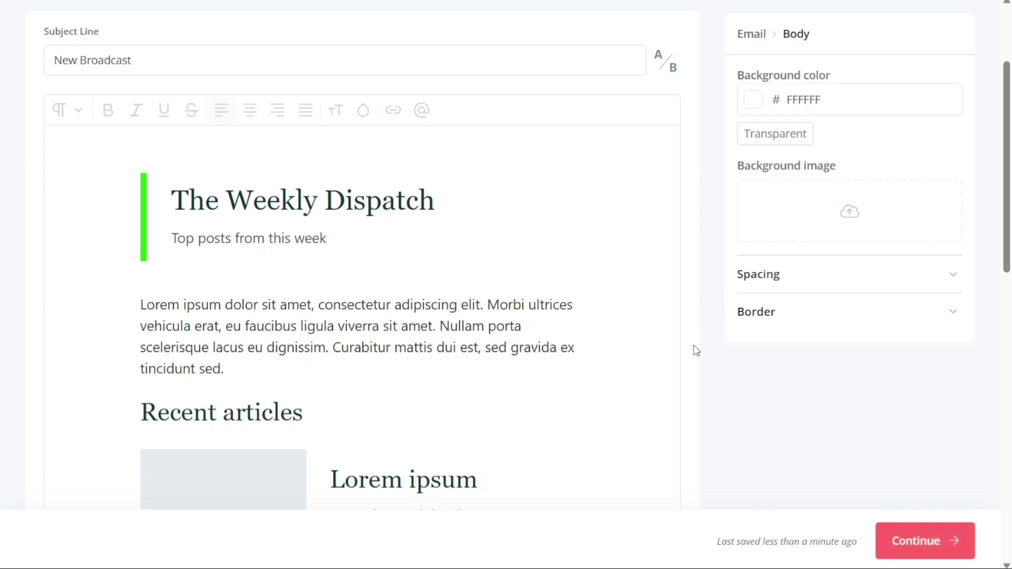
left_click(518, 349)
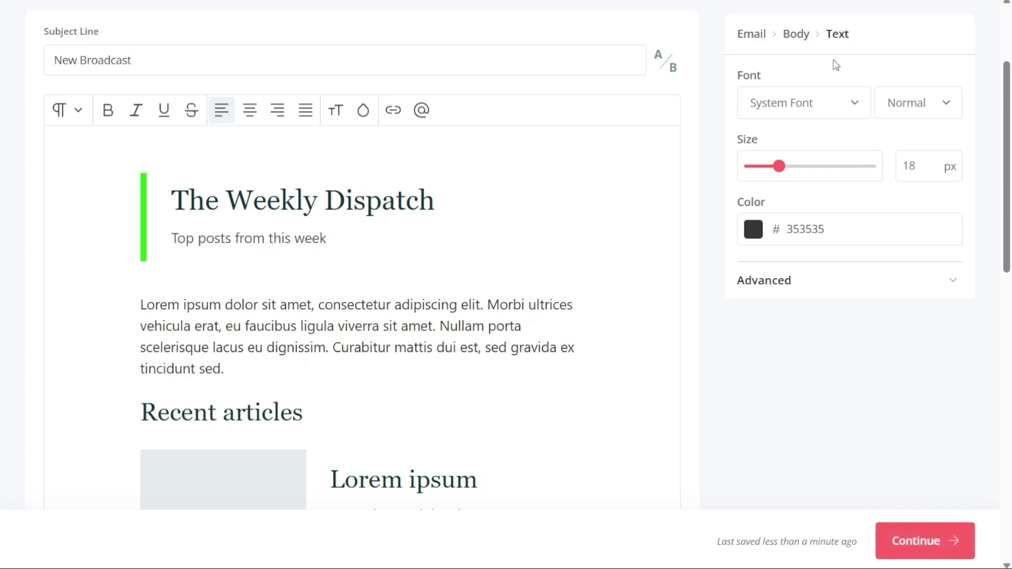
left_click_drag(1006, 98, 1004, 136)
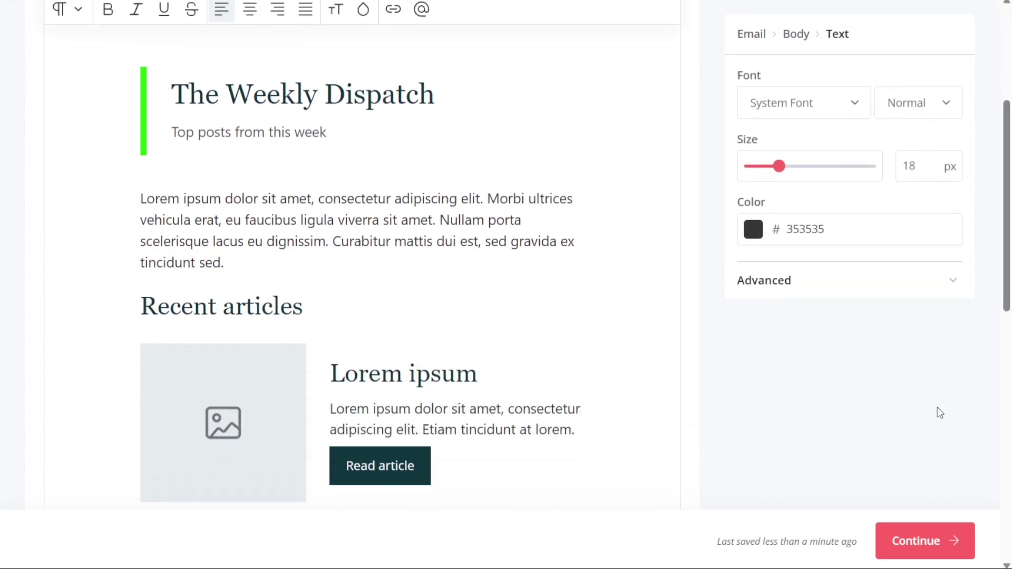
Step: Leave the editor and continue to sharing, keeping New Broadcast as the subject line
left_click(925, 544)
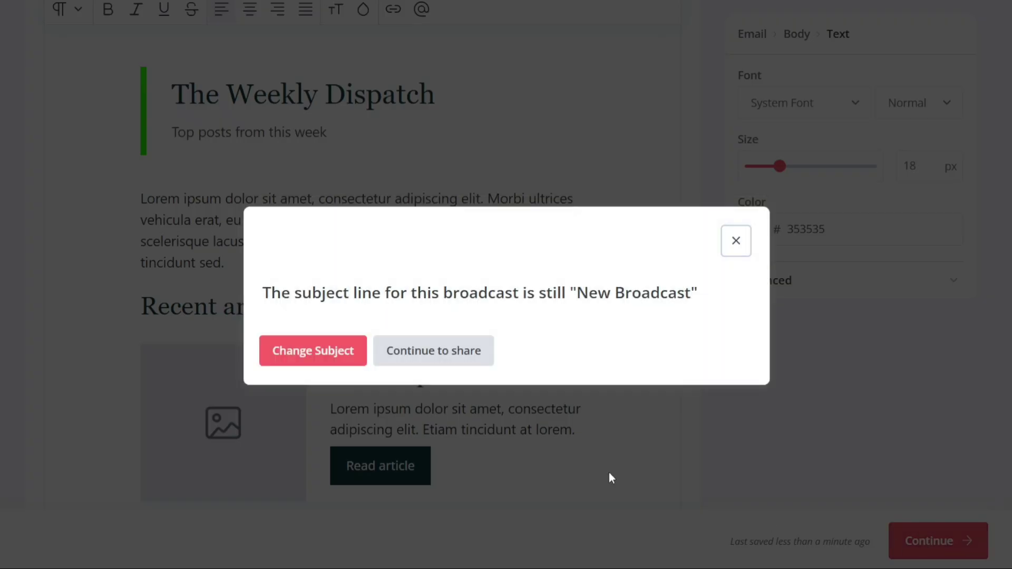
left_click(453, 356)
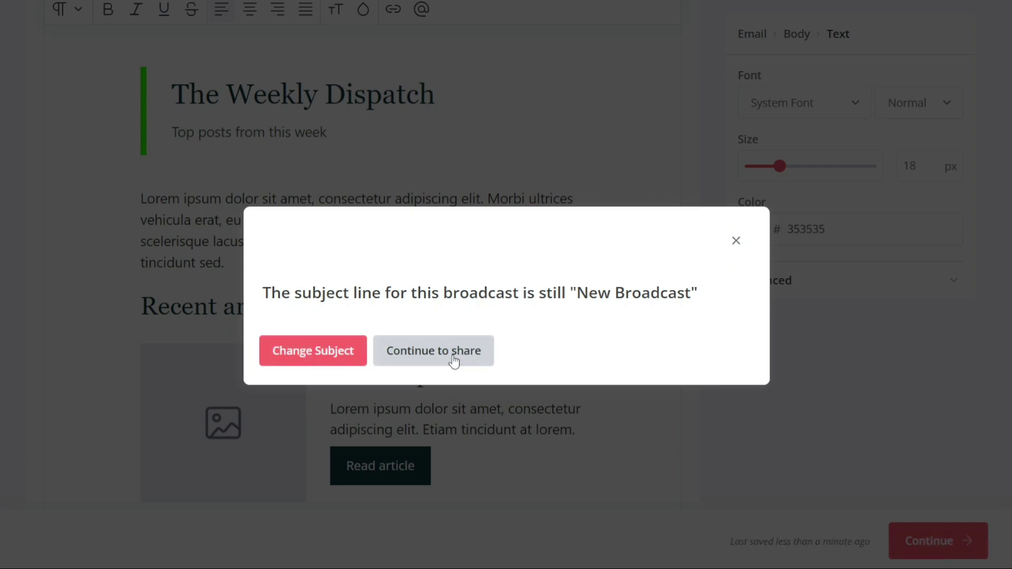
left_click(453, 361)
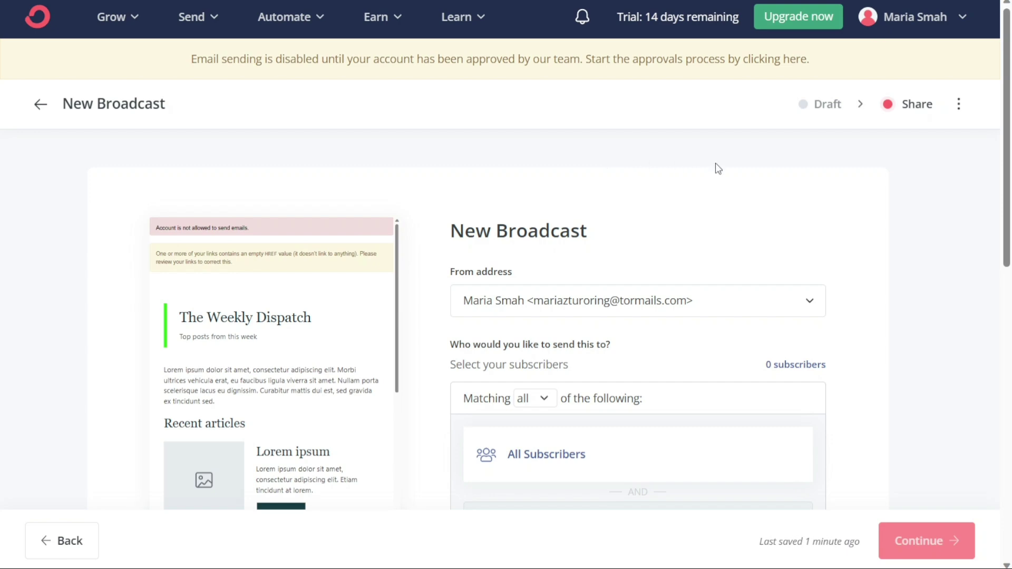
Step: Review the recipient and timing options: All Subscribers (0 matching), Send now
scroll(881, 201, "down", 4)
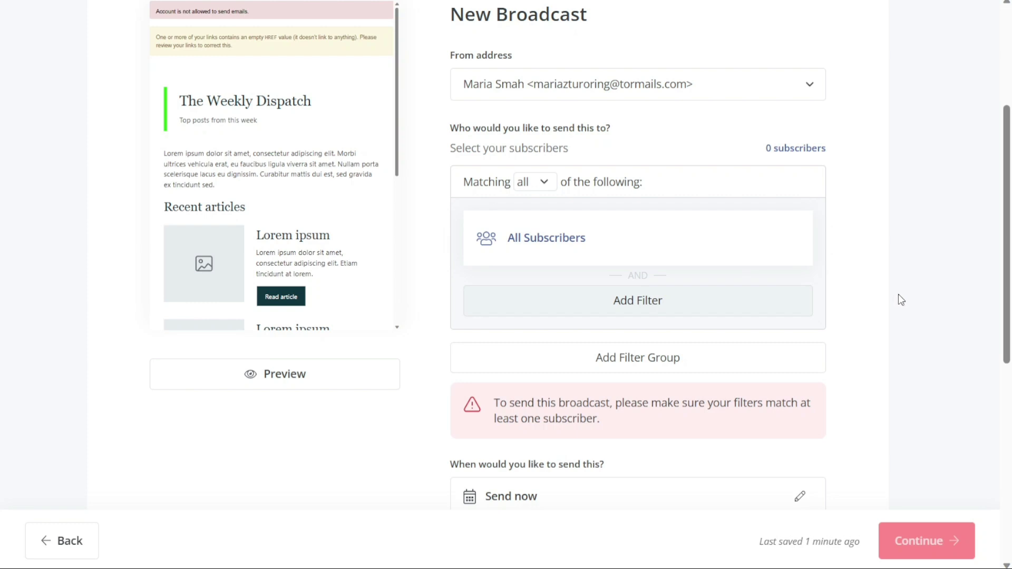
scroll(898, 294, "down", 3)
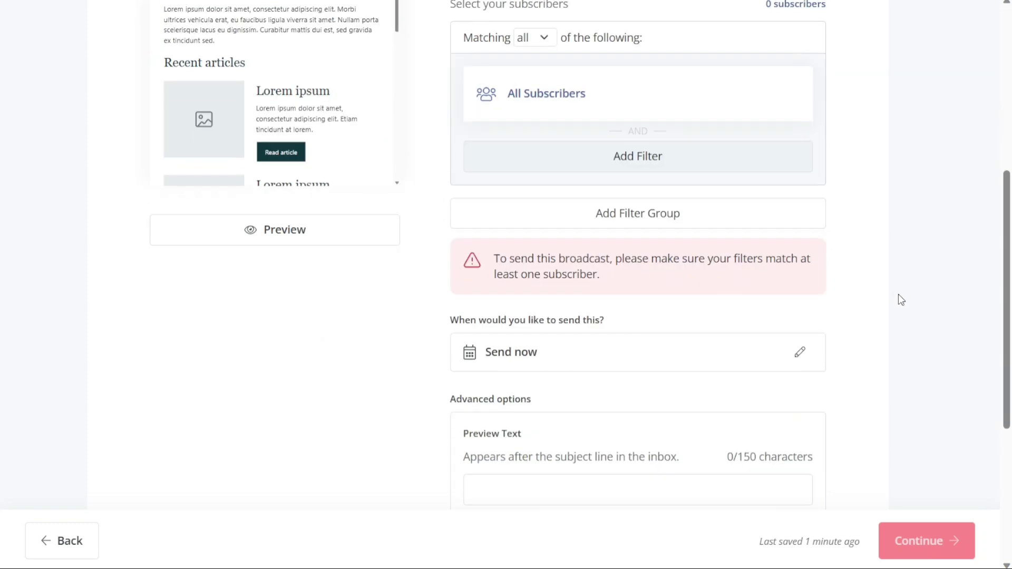
scroll(901, 300, "down", 1)
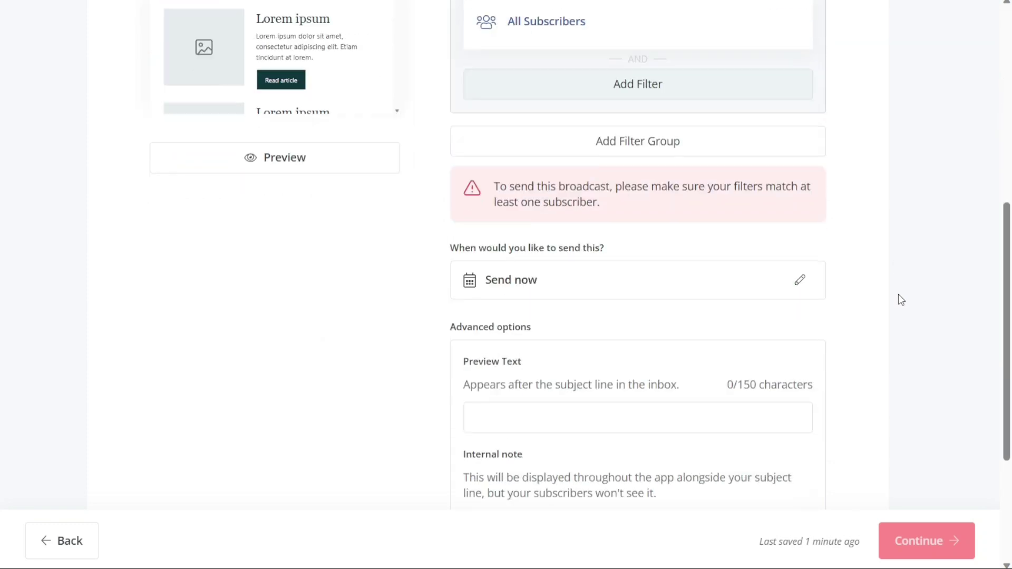
left_click(800, 285)
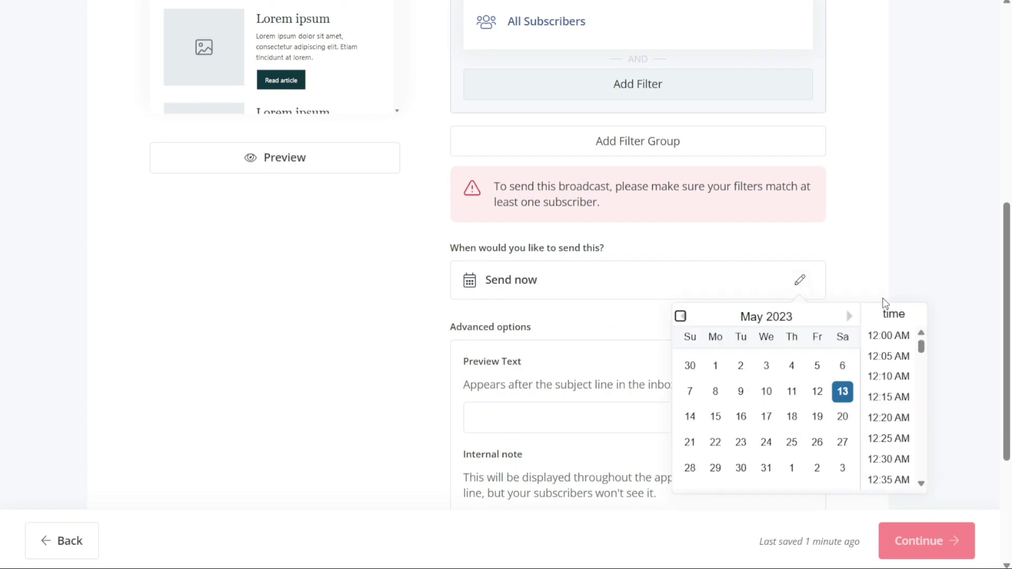
key("Escape")
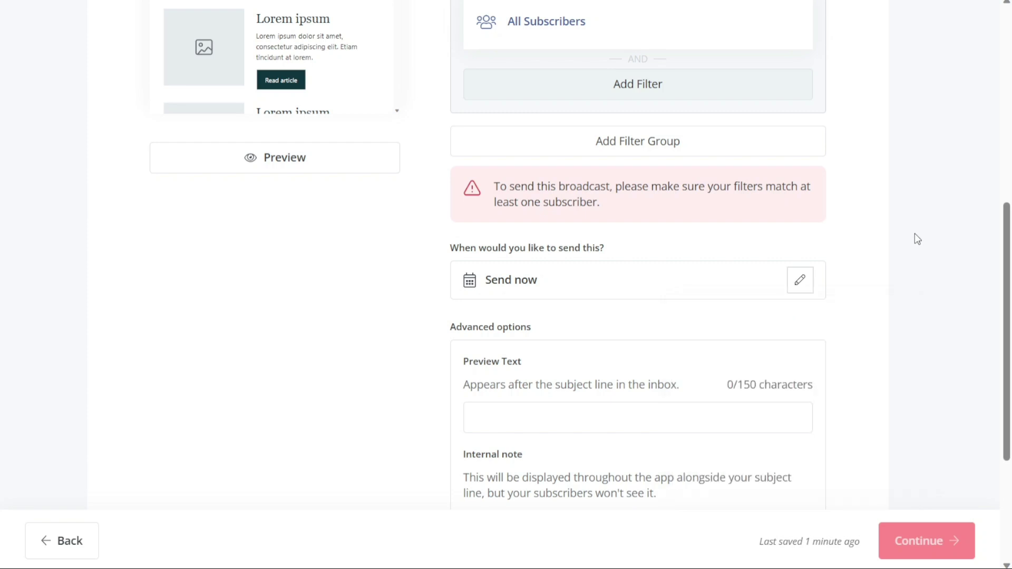
scroll(915, 233, "down", 4)
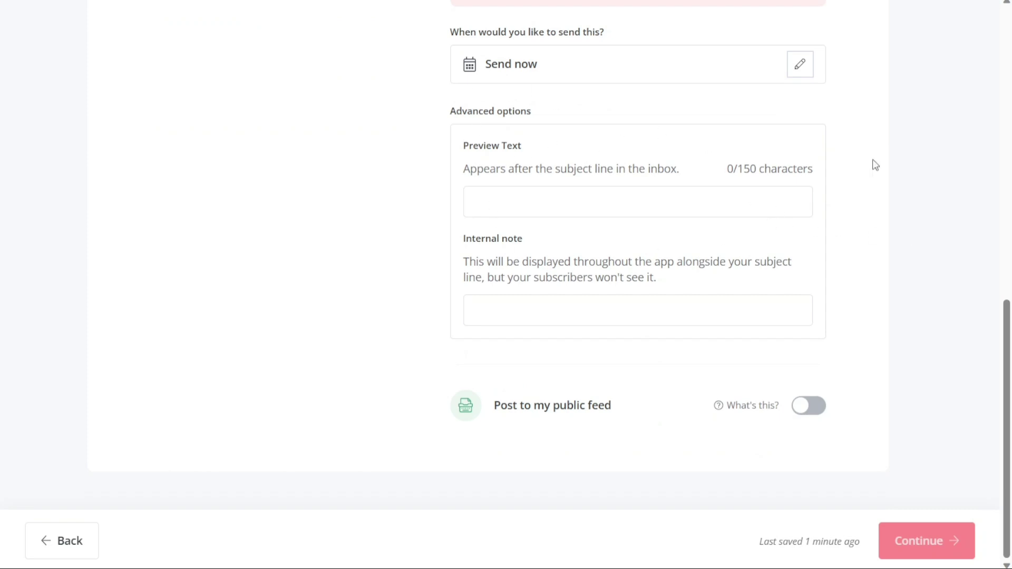
scroll(878, 156, "up", 10)
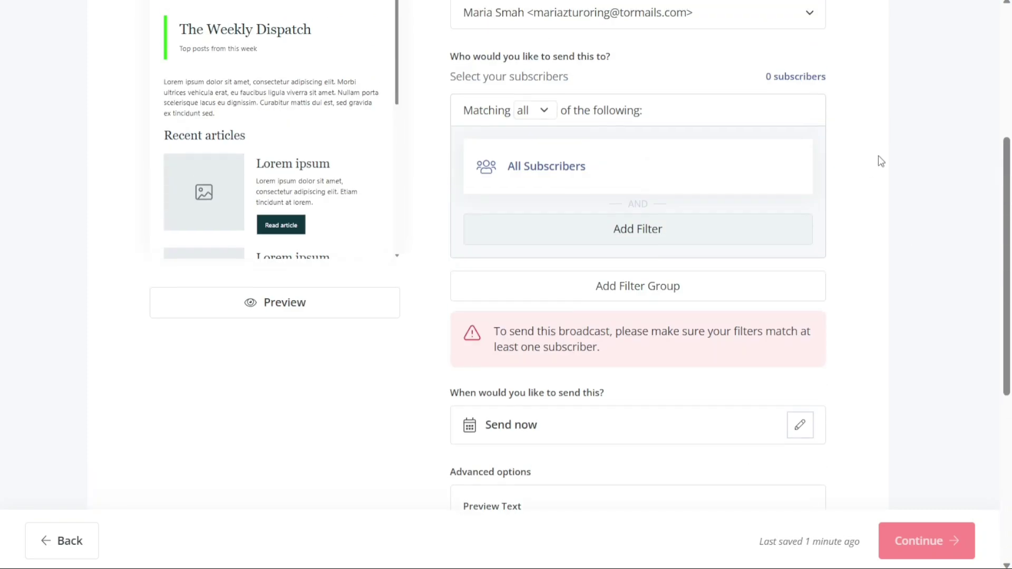
scroll(878, 156, "up", 3)
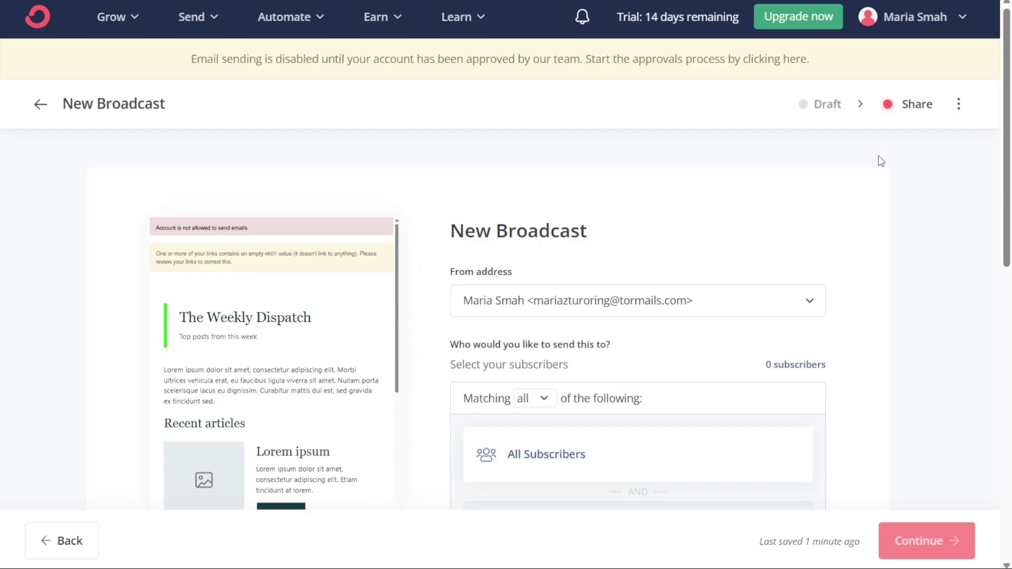
scroll(878, 156, "down", 4)
scroll(878, 156, "down", 2)
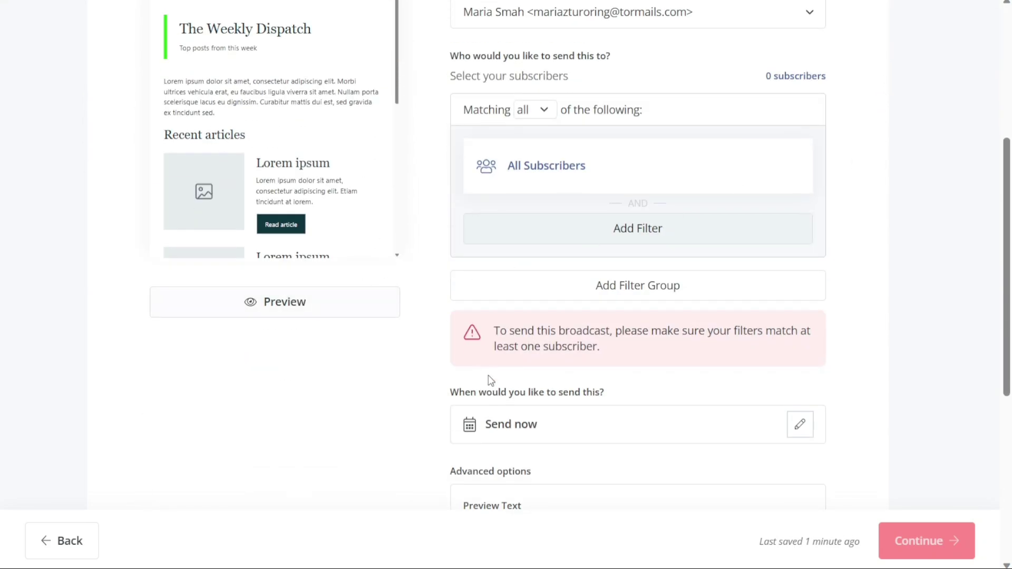
scroll(864, 311, "down", 6)
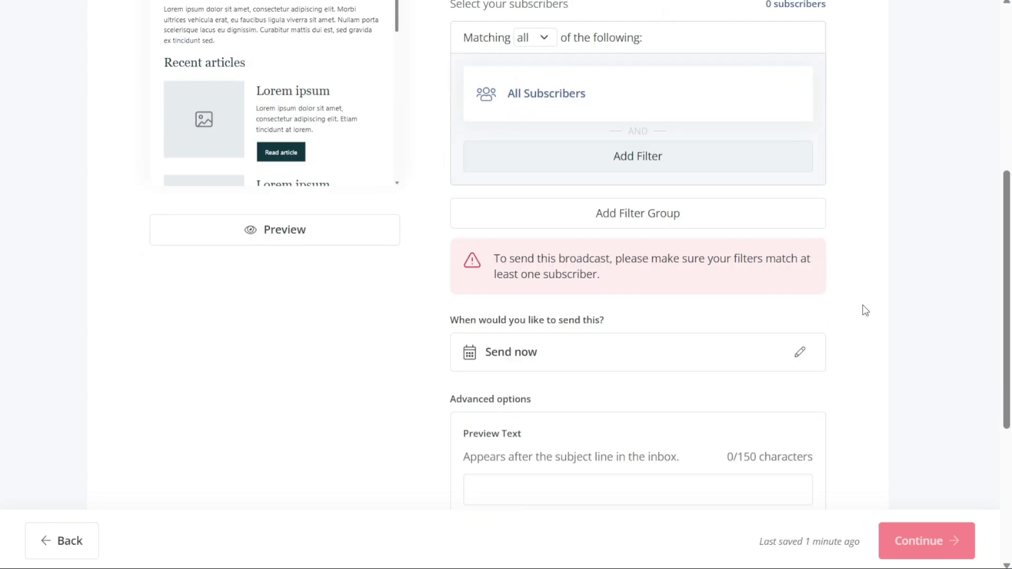
scroll(865, 311, "down", 2)
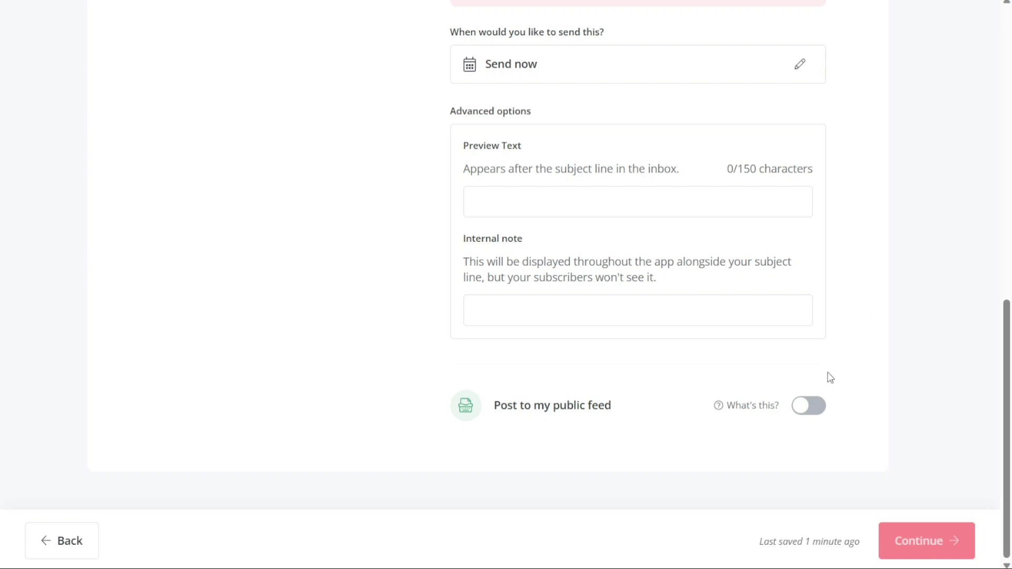
left_click(812, 409)
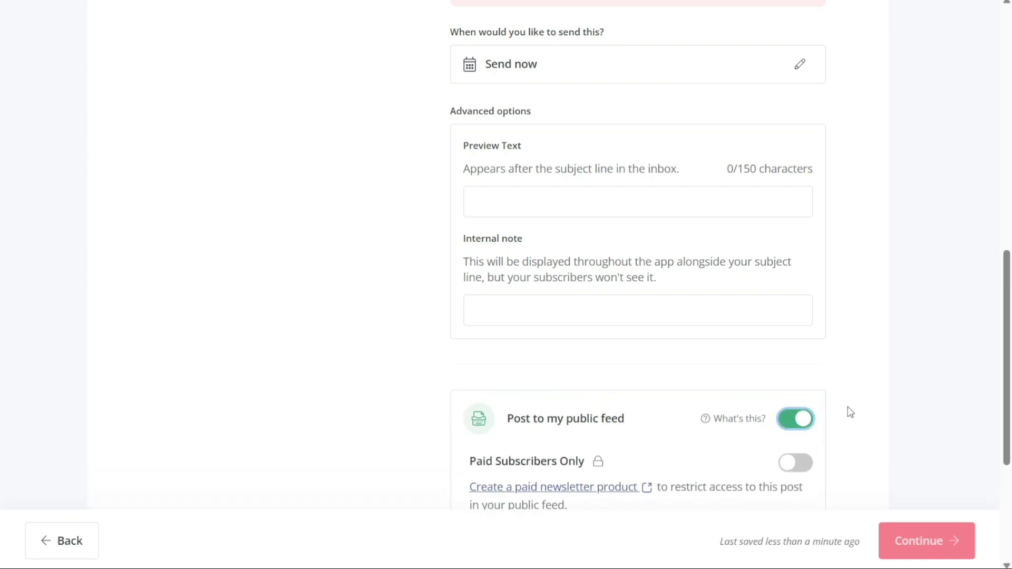
left_click(794, 420)
scroll(879, 350, "up", 4)
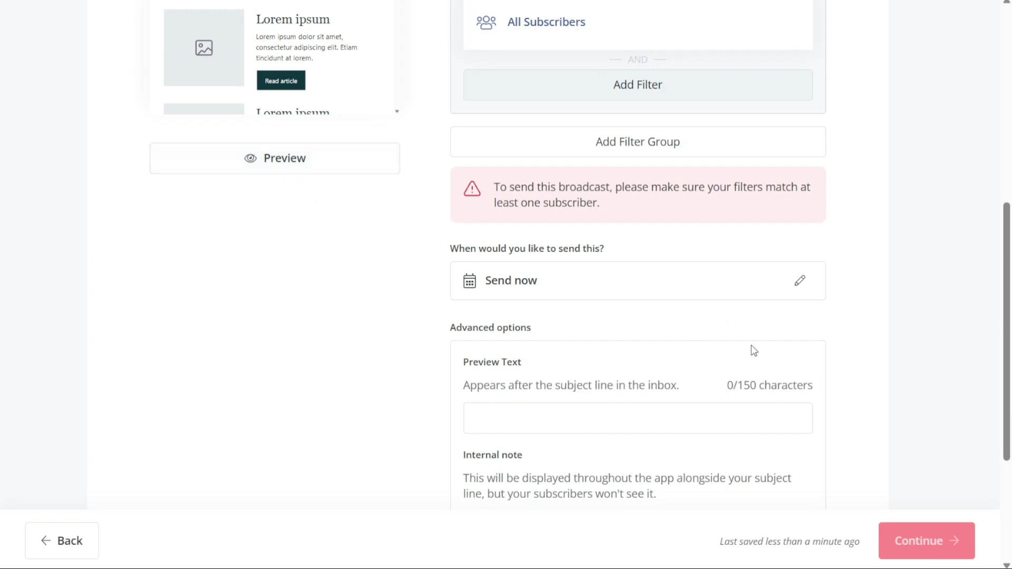
left_click_drag(1006, 311, 985, 244)
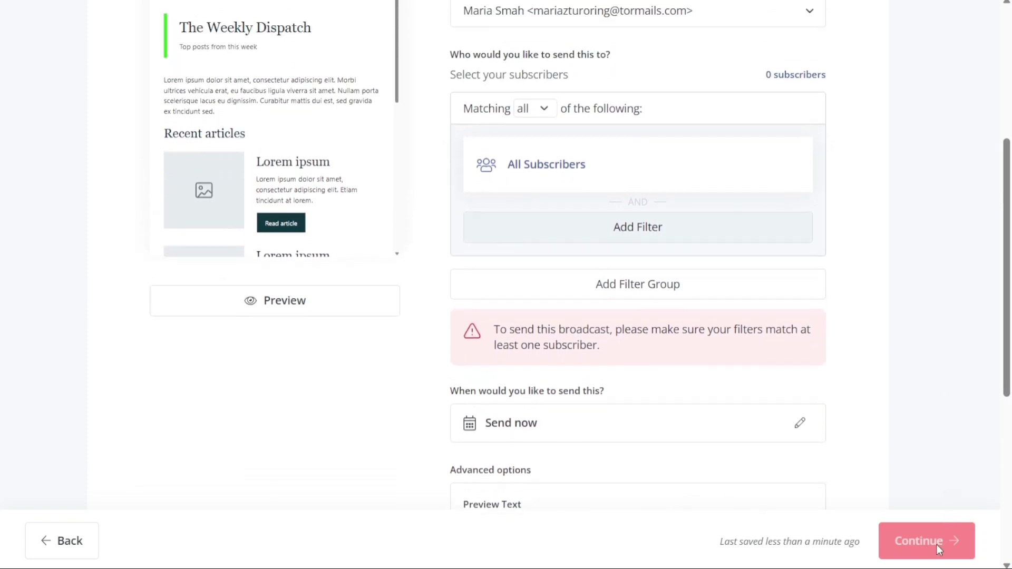
mouse_move(606, 179)
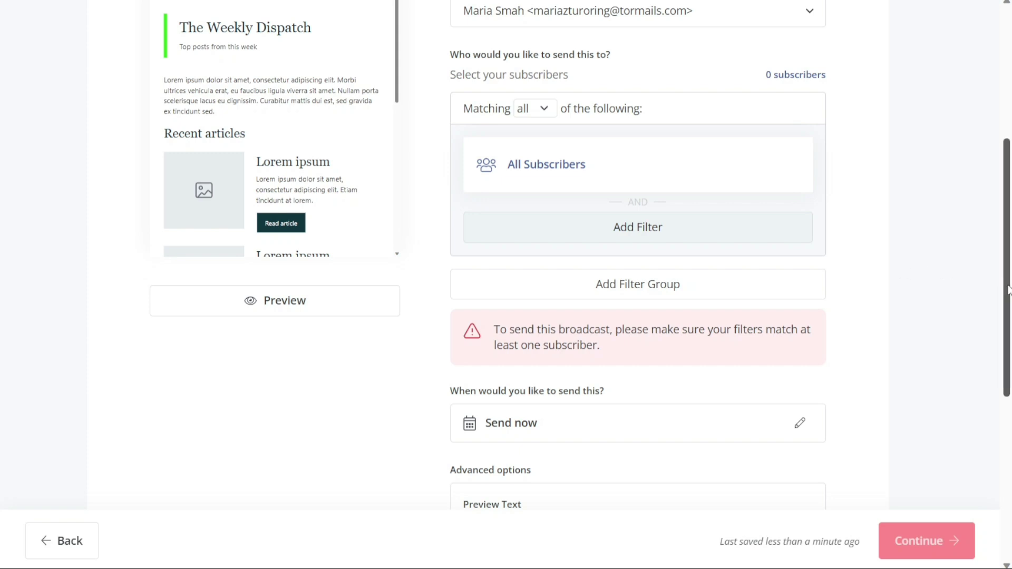
scroll(1007, 289, "up", 6)
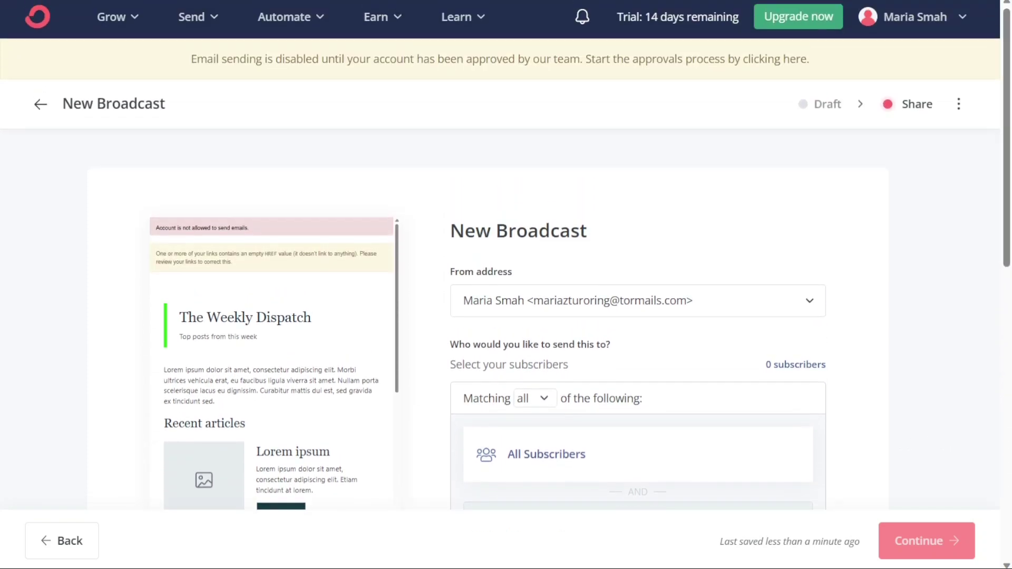